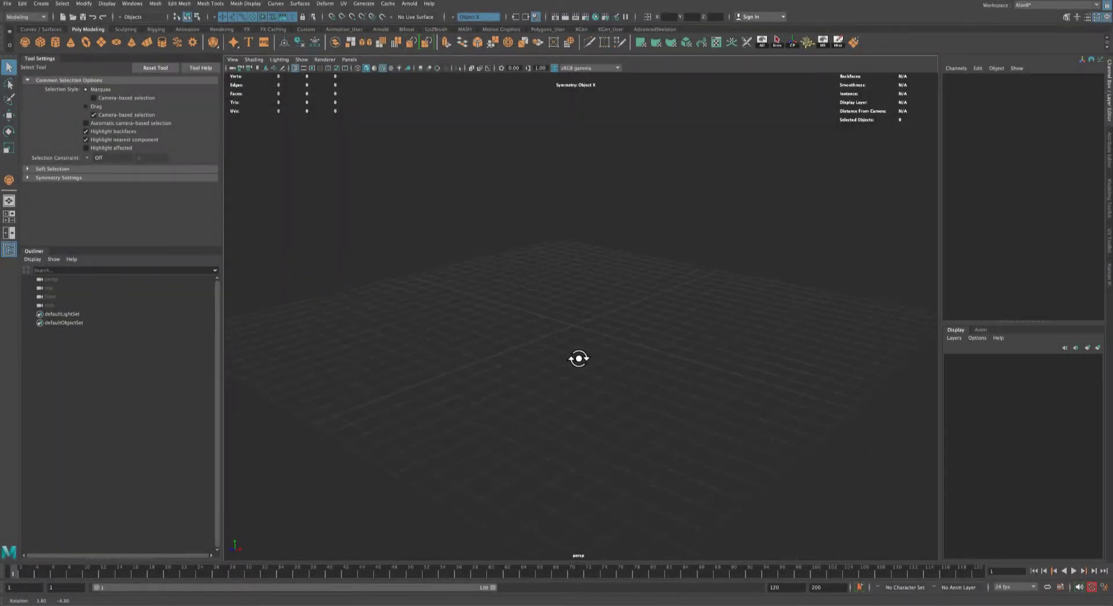
# - Draw a polygon sphere pSphere1 on the grid (radius 32.913, 20×20 subdivisions) and orbit around it
pyautogui.keyDown('alt'); pyautogui.moveTo(577, 359); pyautogui.dragTo(567, 301); pyautogui.keyUp('alt')
pyautogui.click(25, 43)
pyautogui.moveTo(576, 330); pyautogui.dragTo(597, 365)
pyautogui.keyDown('alt'); pyautogui.moveTo(438, 286); pyautogui.dragTo(416, 260); pyautogui.keyUp('alt')
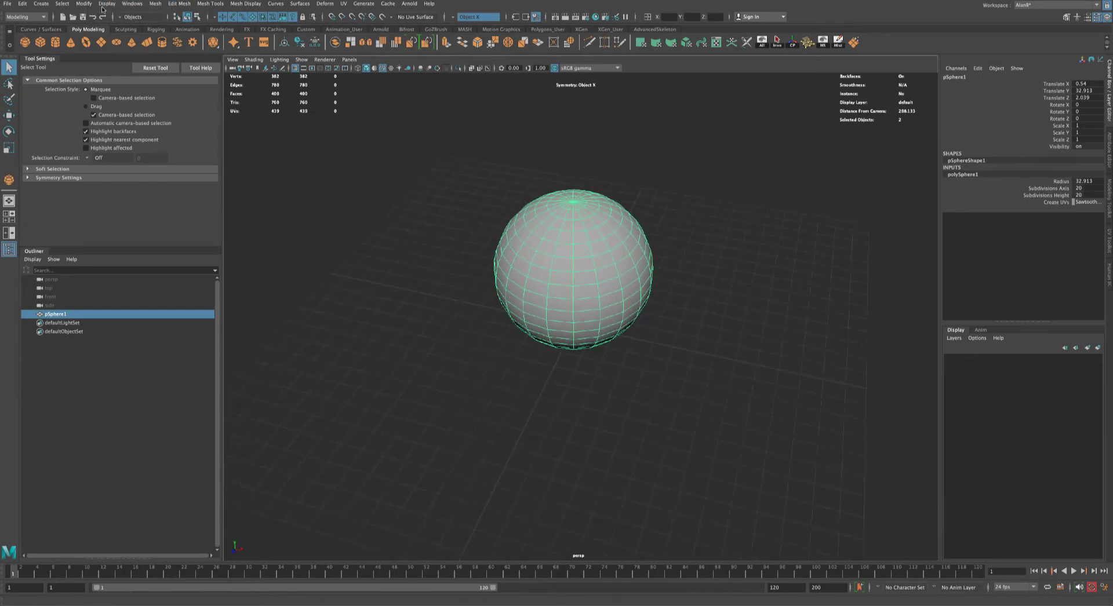
pyautogui.keyDown('alt'); pyautogui.moveTo(378, 181); pyautogui.dragTo(415, 239); pyautogui.keyUp('alt')
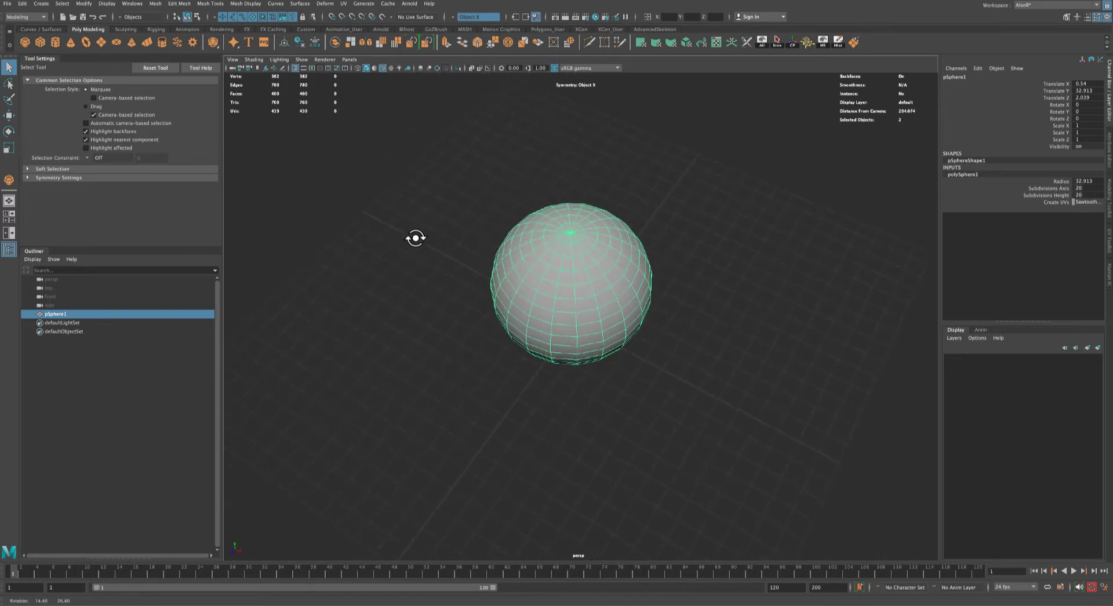
# - With the Move tool, switch to the four-view layout and keep the sphere at the origin
pyautogui.click(8, 115)
pyautogui.keyDown('alt'); pyautogui.moveTo(351, 270); pyautogui.dragTo(399, 304); pyautogui.keyUp('alt')
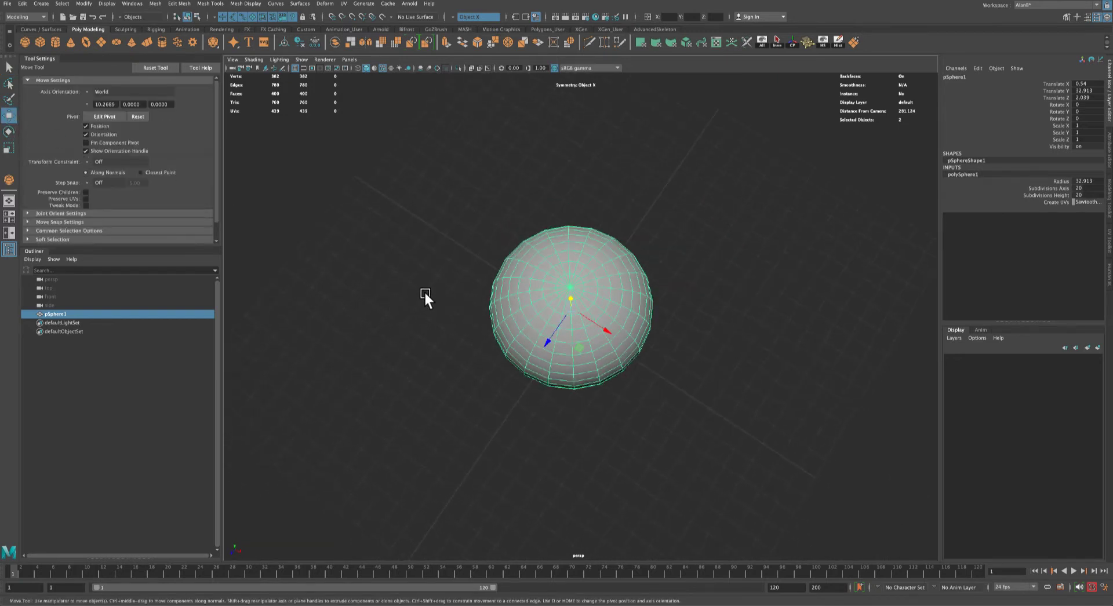
pyautogui.press('space')
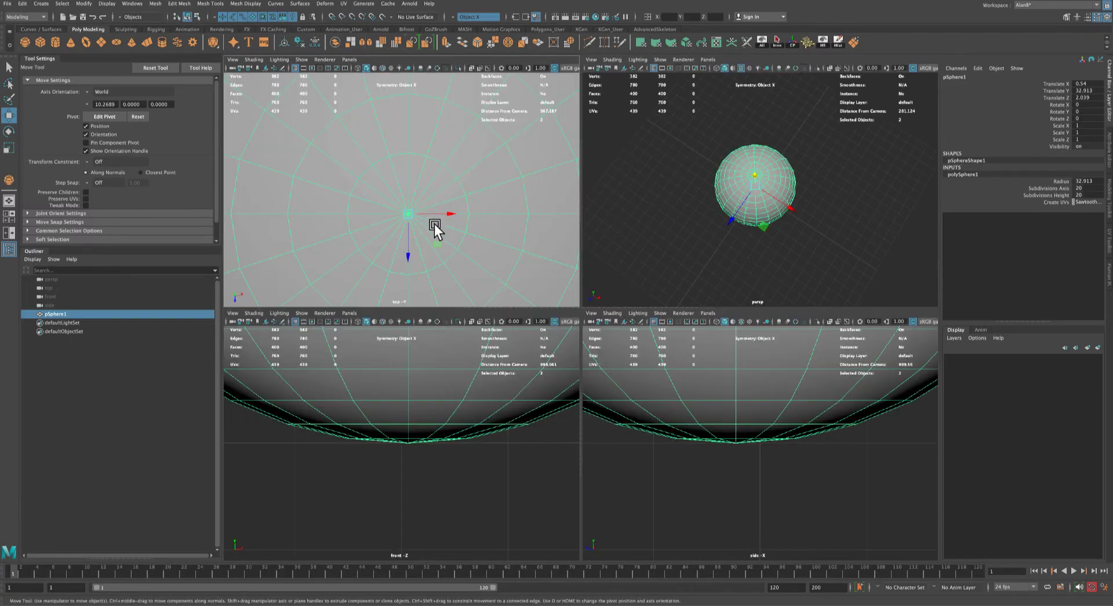
pyautogui.press('f')
pyautogui.scroll(-1, 467, 227)
pyautogui.moveTo(403, 190)
pyautogui.mouseDown()
pyautogui.moveTo(392, 203)
pyautogui.moveTo(413, 192)
pyautogui.mouseUp()
pyautogui.hotkey('ctrl', 'z')
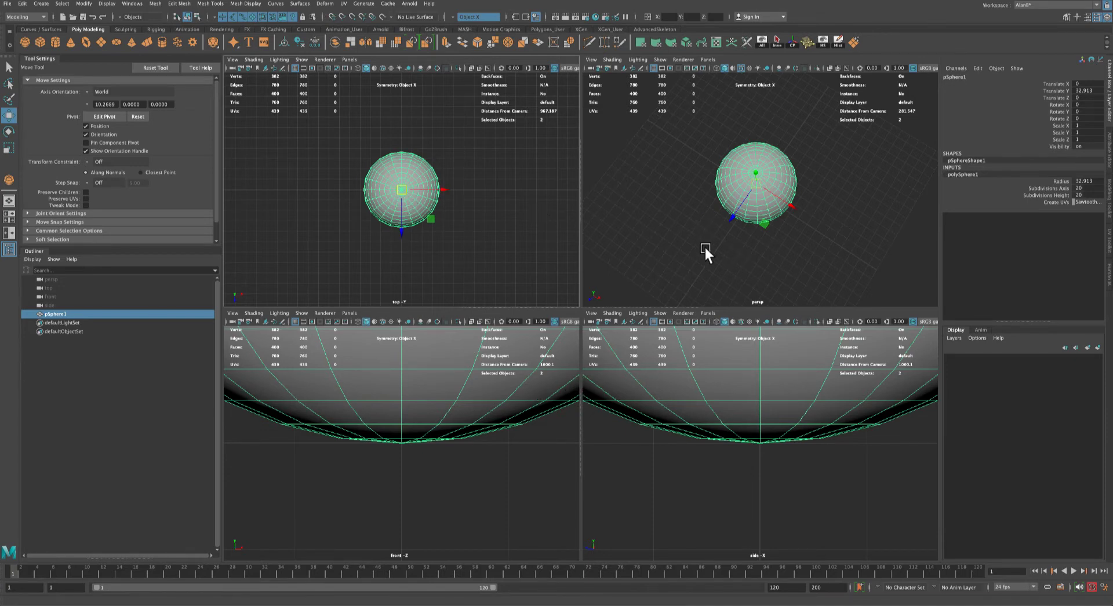
# - Frame the sphere in the side, top and perspective views
pyautogui.scroll(-3, 698, 246)
pyautogui.keyDown('alt'); pyautogui.moveTo(714, 248); pyautogui.dragTo(776, 261); pyautogui.keyUp('alt')
pyautogui.scroll(5, 711, 217)
pyautogui.press('f')
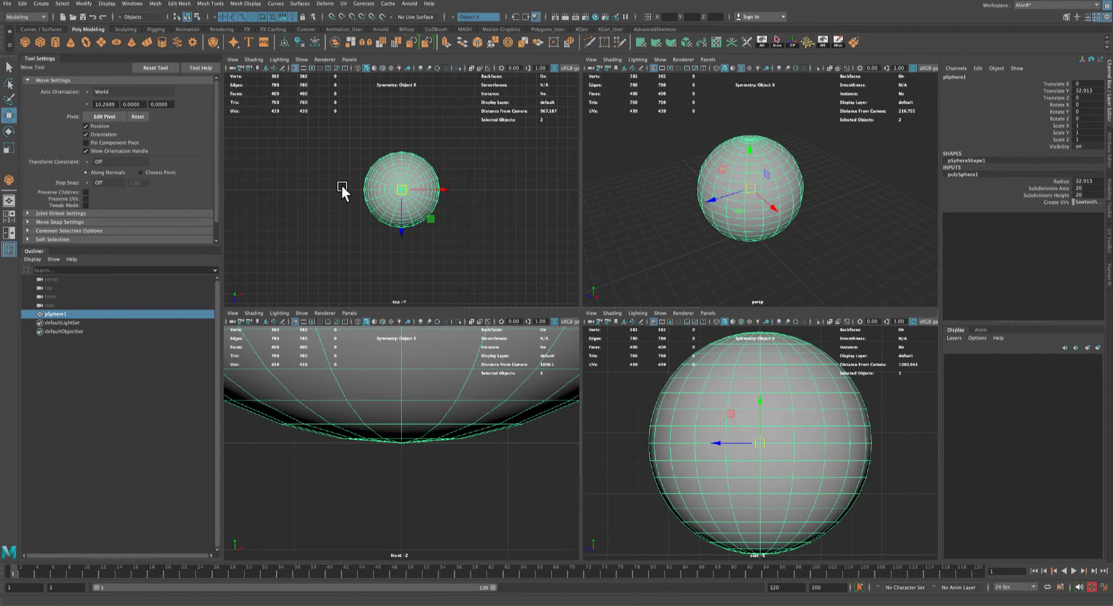
pyautogui.press('f')
pyautogui.press('f')
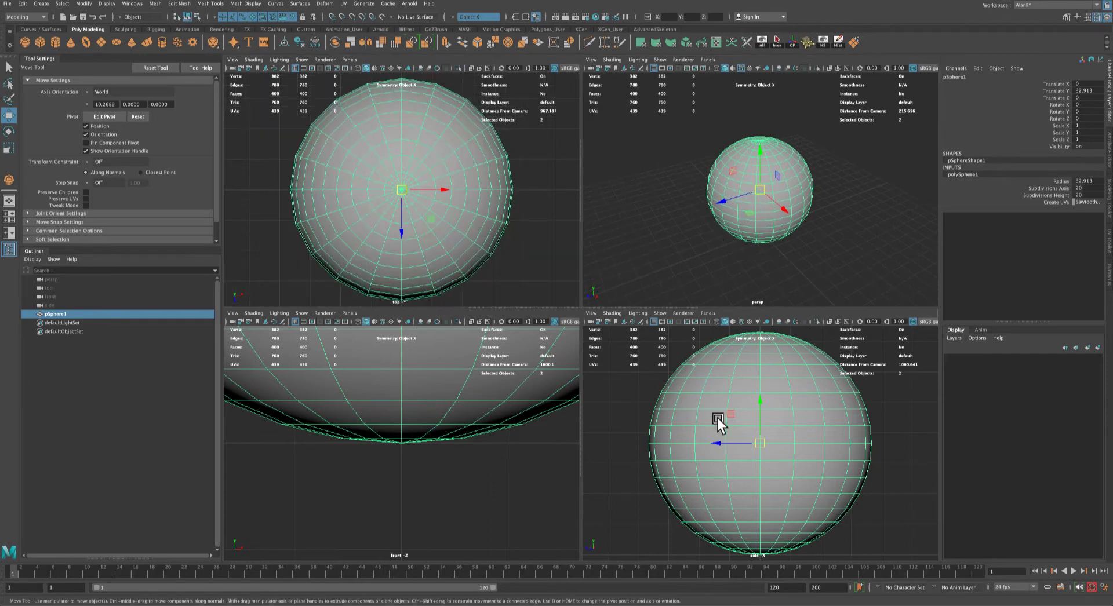
pyautogui.press('f')
pyautogui.scroll(-3, 514, 421)
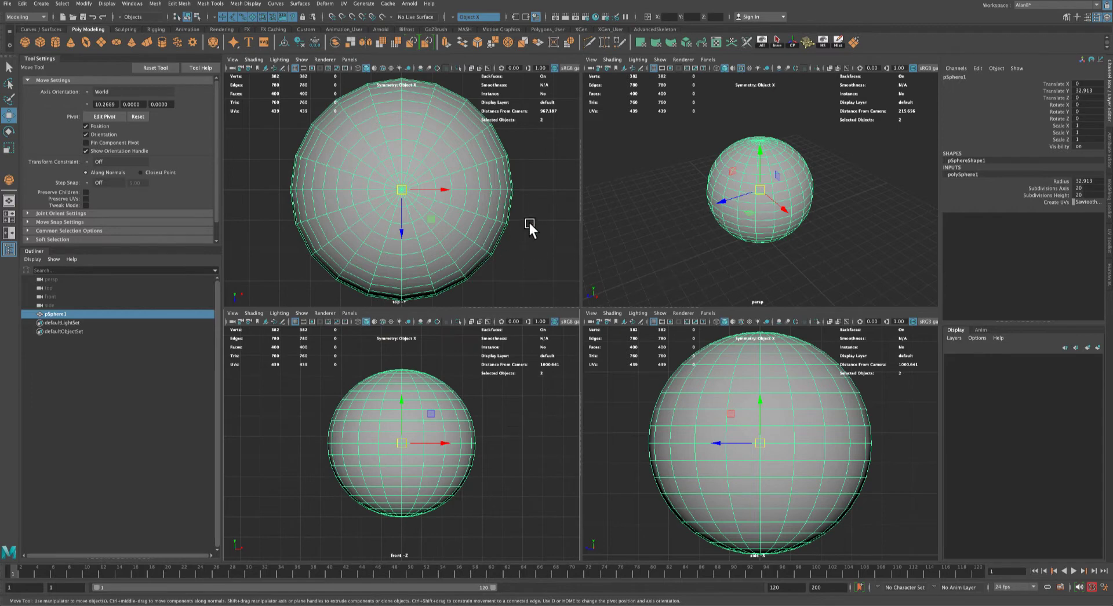
pyautogui.scroll(-2, 528, 244)
pyautogui.scroll(-1, 529, 252)
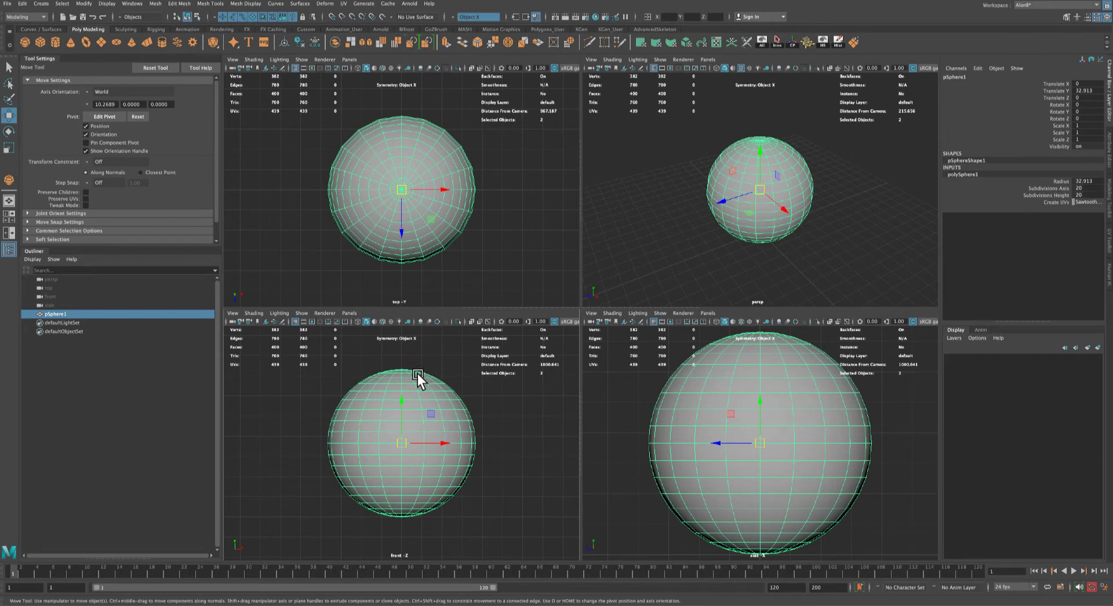
# - Snap pSphere1's pivot down to the bottom of the sphere where it touches the grid
pyautogui.press('d')
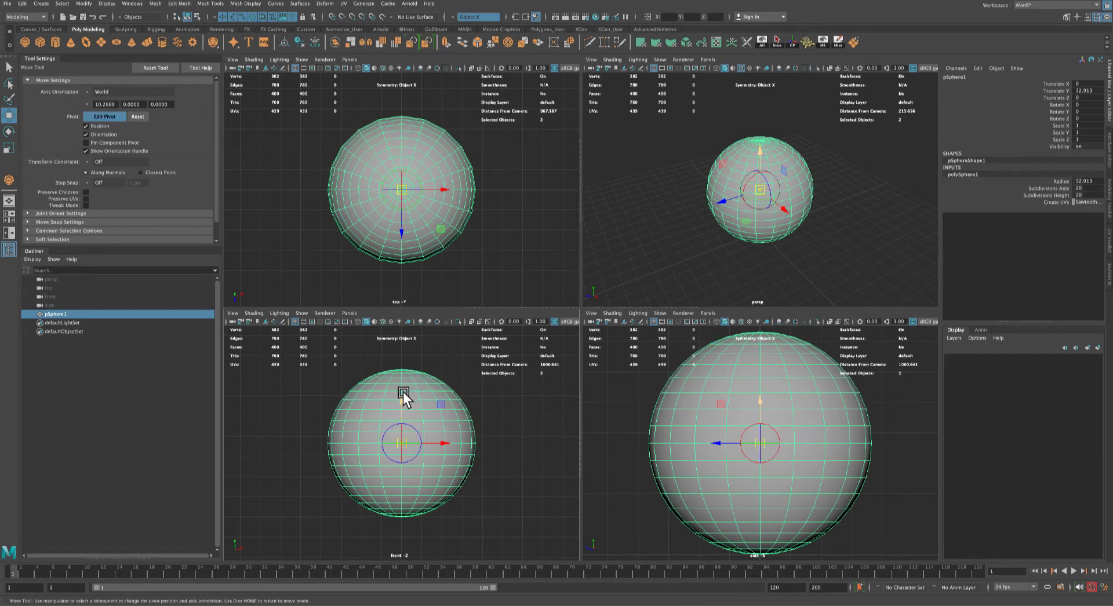
pyautogui.moveTo(403, 392); pyautogui.dragTo(399, 507)
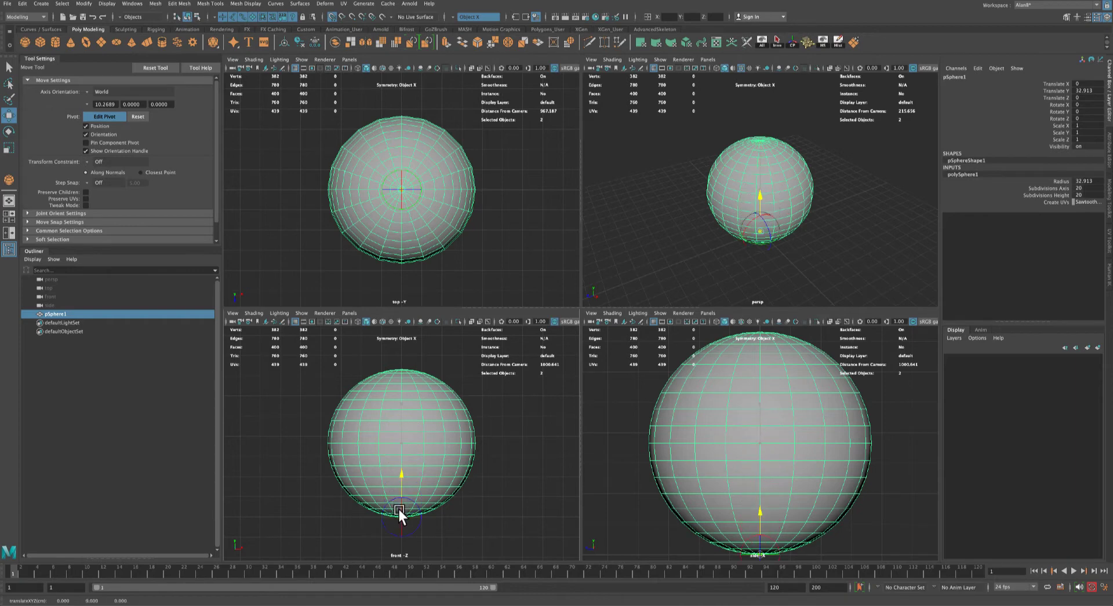
pyautogui.press('d')
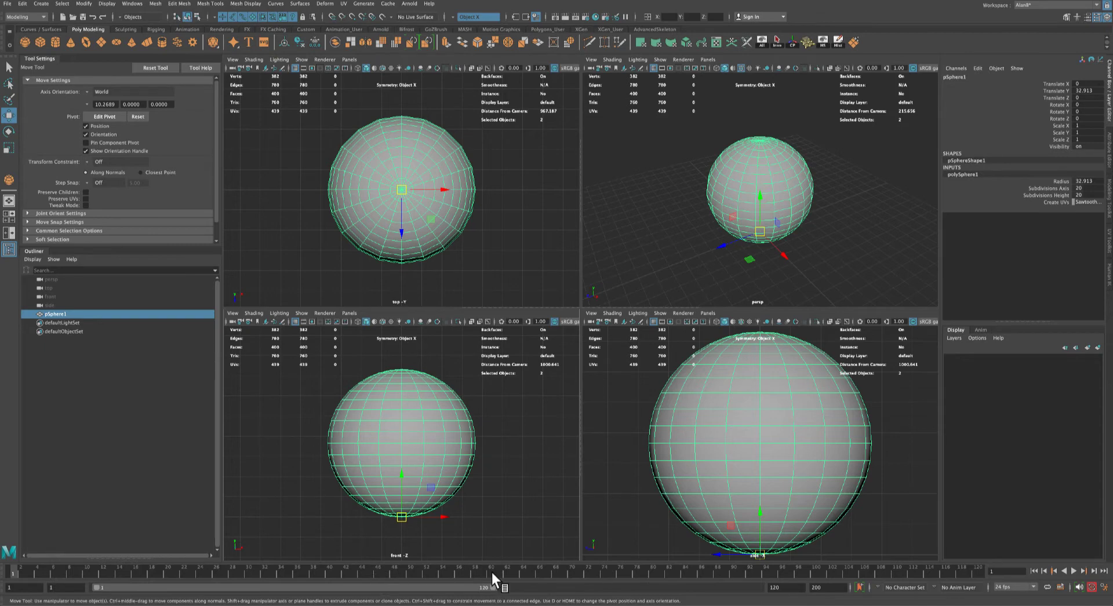
# - Change the range slider's end frame to 24
pyautogui.doubleClick(822, 588)
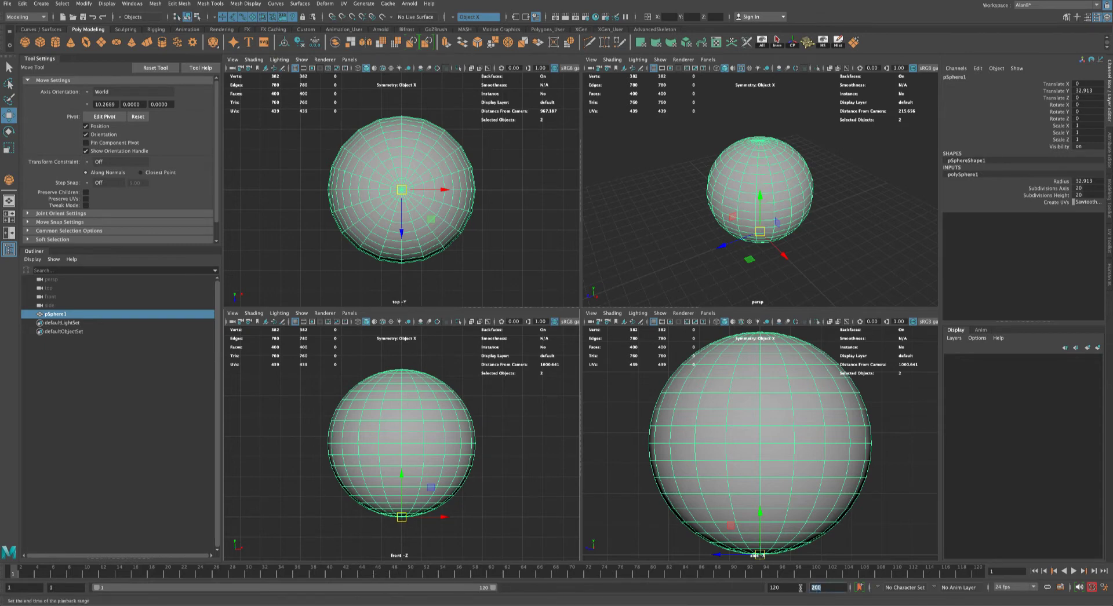
pyautogui.write('24')
pyautogui.press('Return')
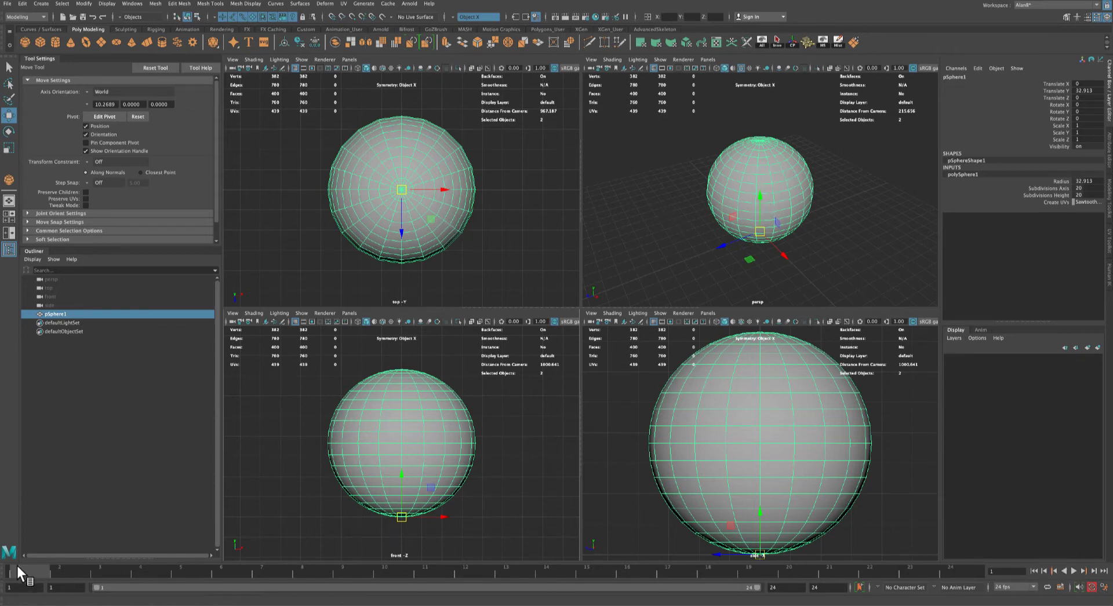
# - Key the sphere's grounded position at frame 1 and at frame 24
pyautogui.keyDown('alt'); pyautogui.moveTo(654, 251); pyautogui.dragTo(651, 230); pyautogui.keyUp('alt')
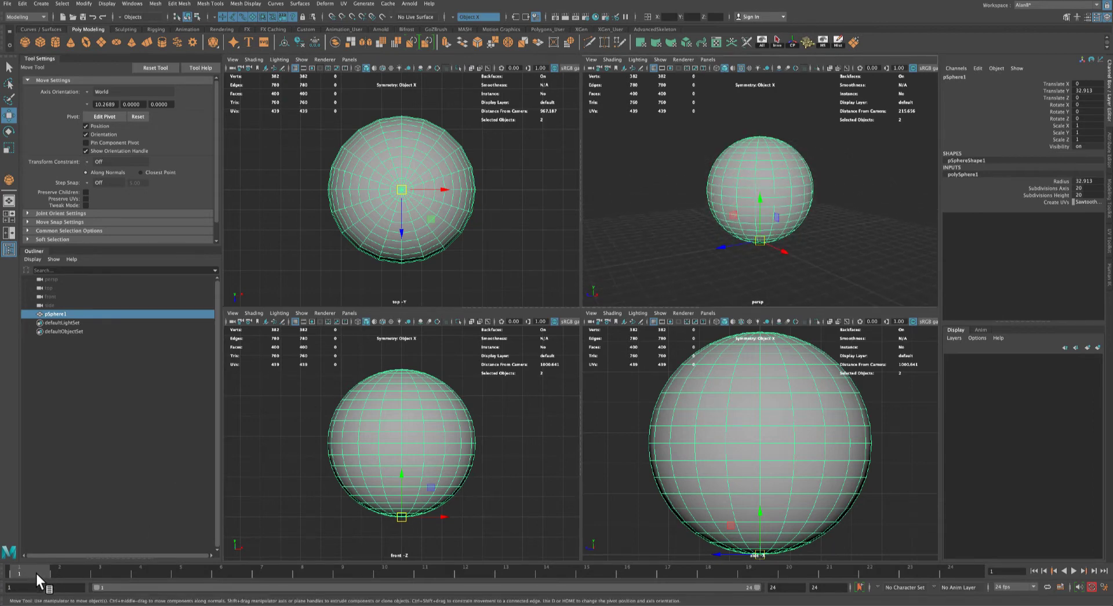
pyautogui.press('s')
pyautogui.hotkey('alt', 'v')
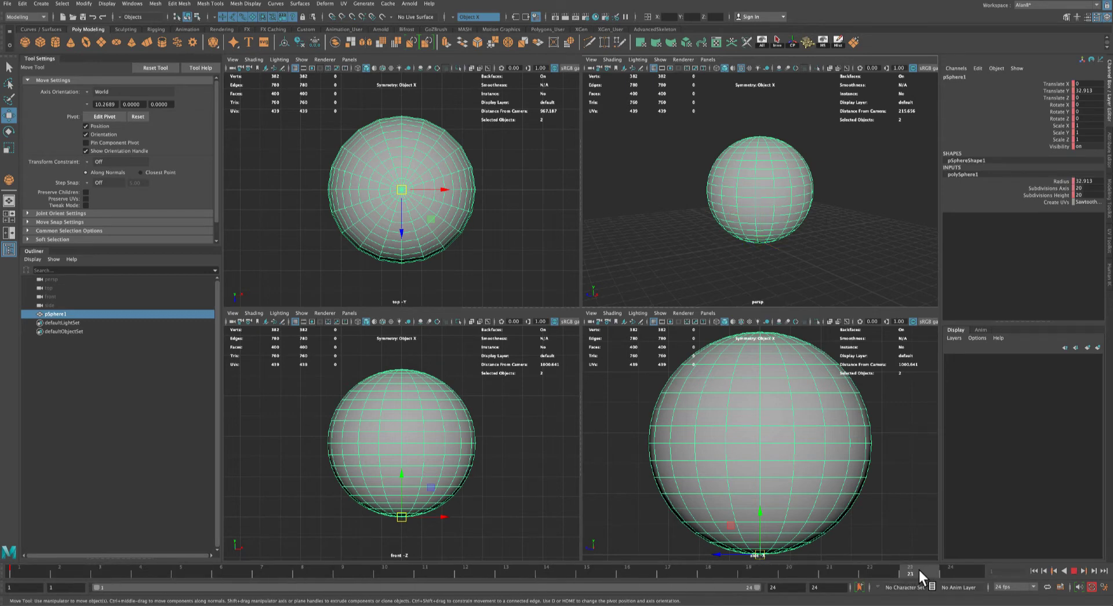
pyautogui.click(956, 569)
pyautogui.press('s')
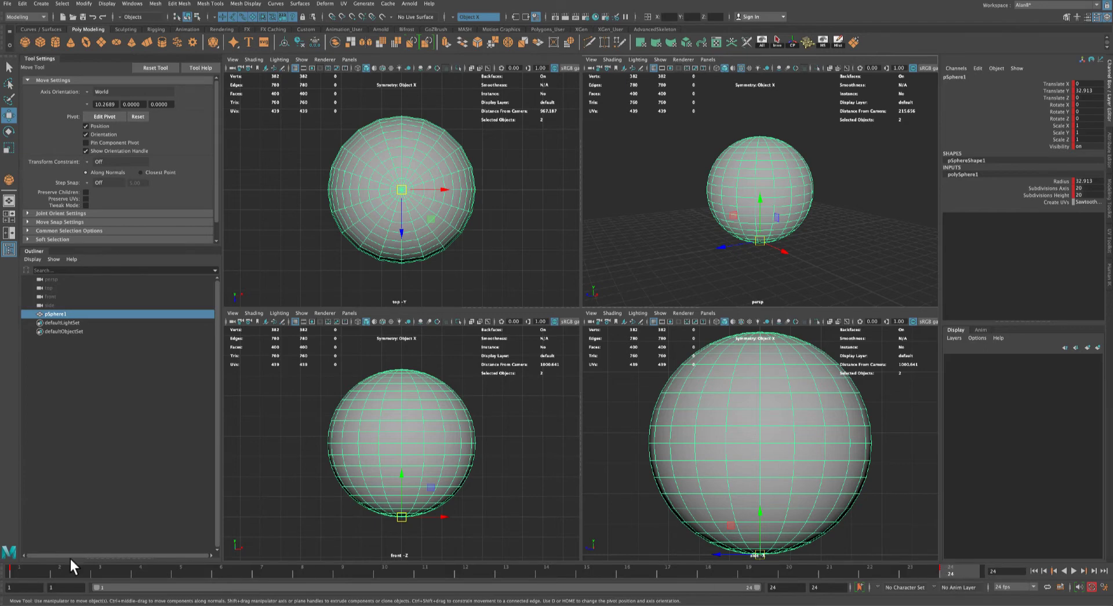
# - With Auto Key on, raise the sphere to Translate Y 170.284 at frame 12 and play
pyautogui.click(476, 572)
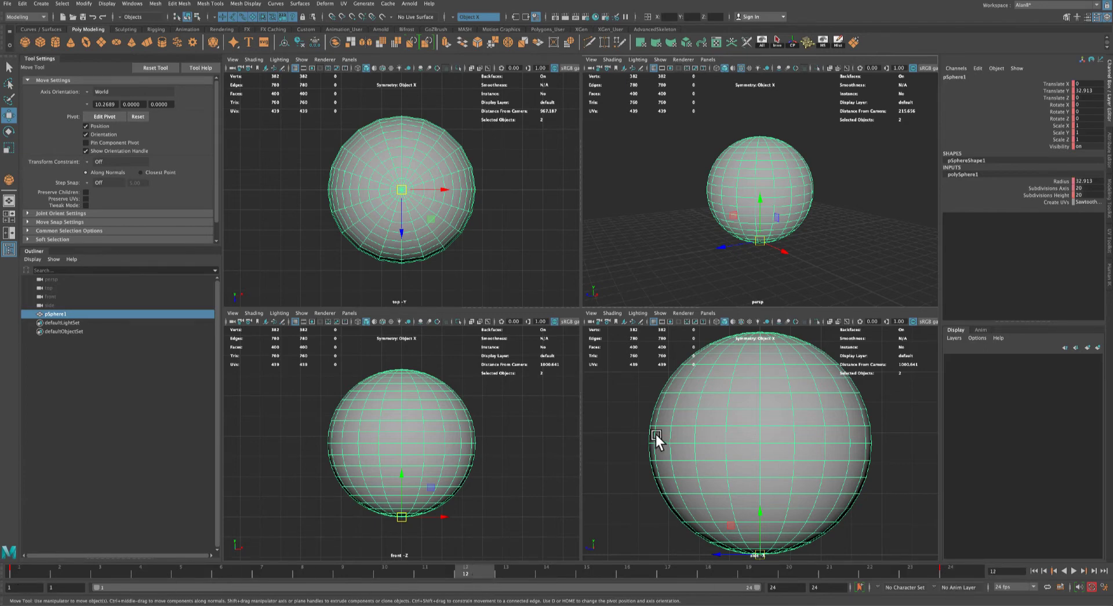
pyautogui.click(1091, 588)
pyautogui.scroll(-5, 809, 193)
pyautogui.moveTo(760, 165); pyautogui.dragTo(762, 93)
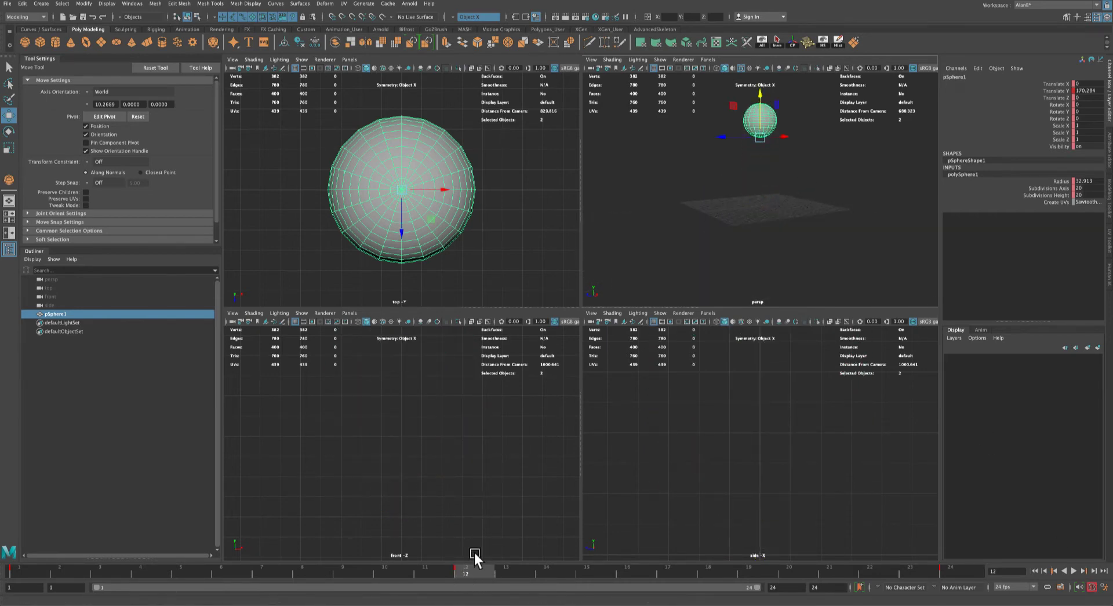
pyautogui.click(1074, 570)
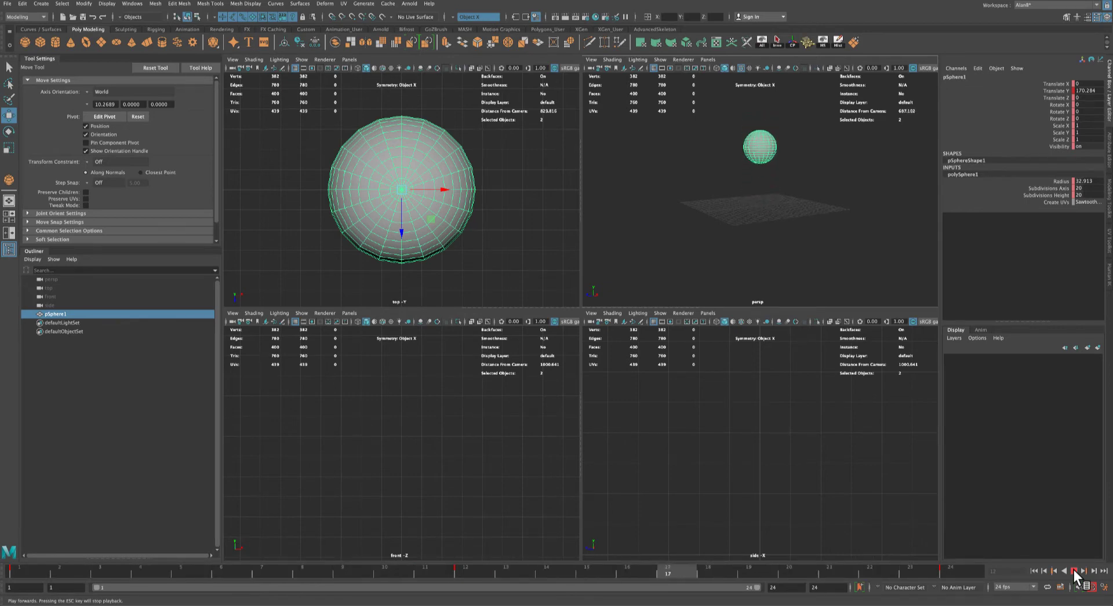
# - Stop playback and open the Graph Editor from Windows > General Editors
pyautogui.click(1074, 570)
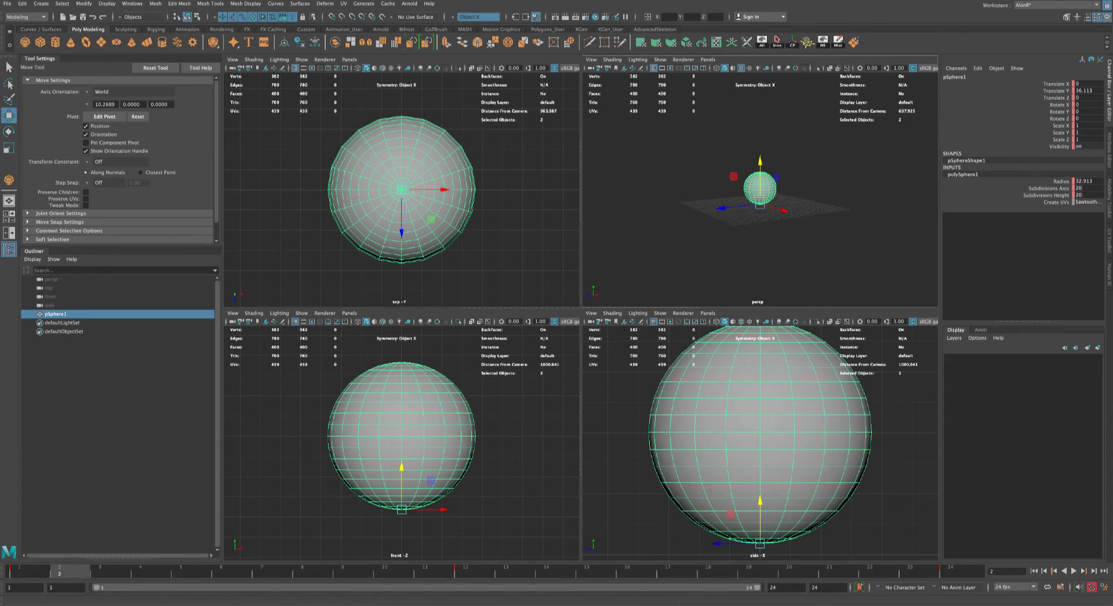
pyautogui.click(132, 3)
pyautogui.moveTo(154, 36)
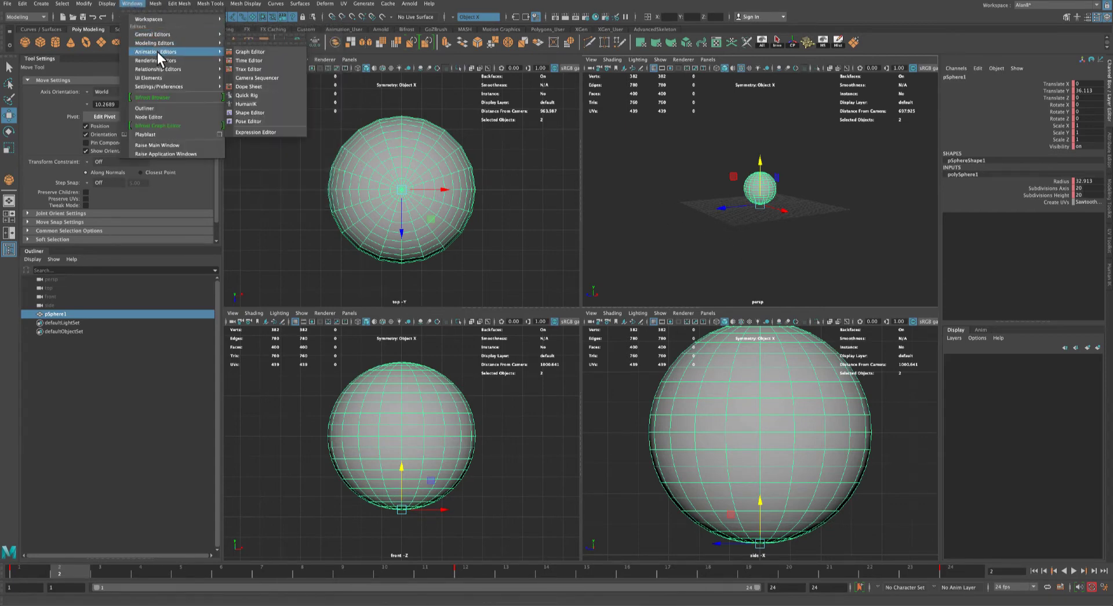
pyautogui.click(249, 53)
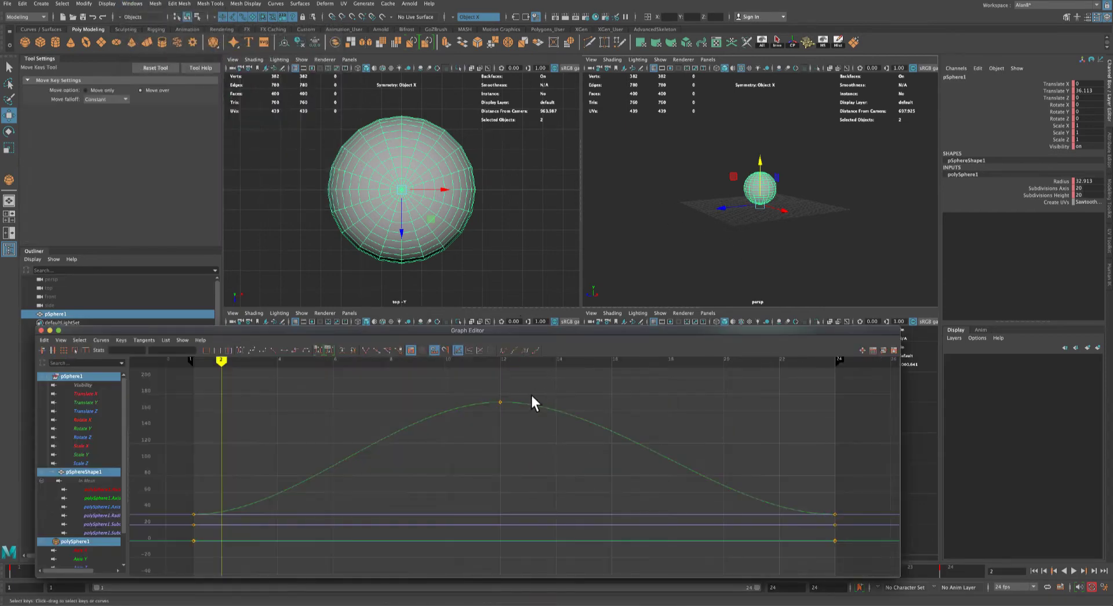
pyautogui.moveTo(524, 331); pyautogui.dragTo(571, 305)
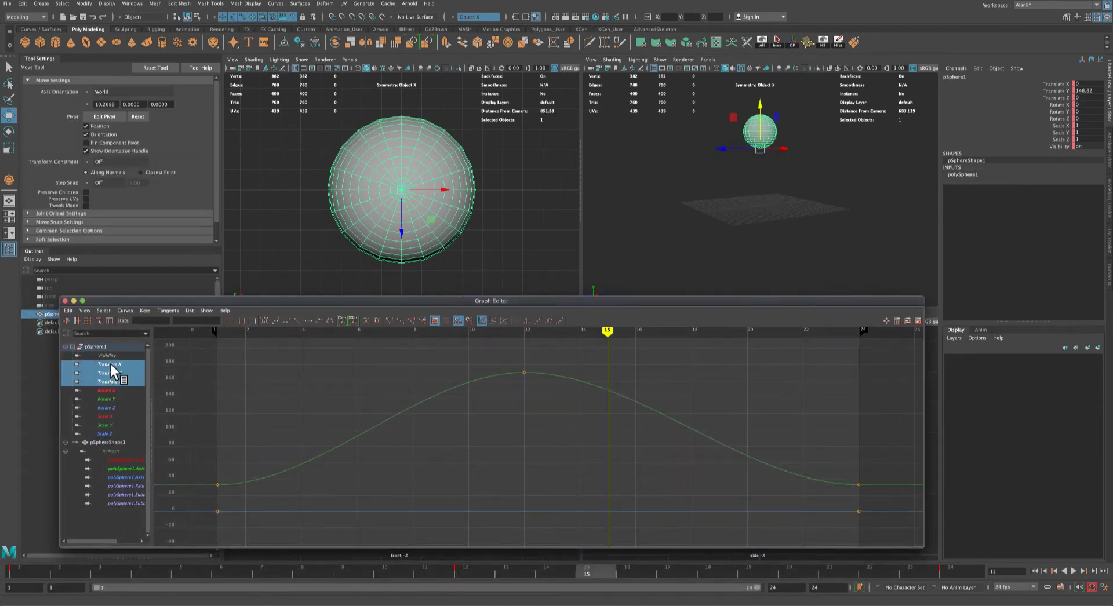
# - Show the sphere's Translate Y curve and frame it in full
pyautogui.click(110, 366)
pyautogui.click(110, 371)
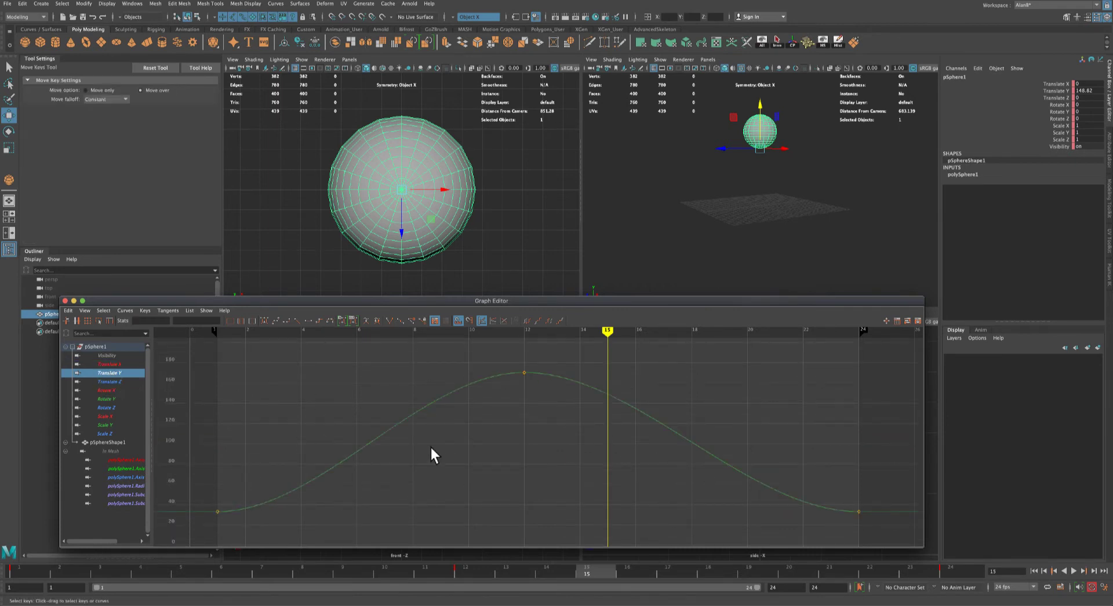
pyautogui.press('f')
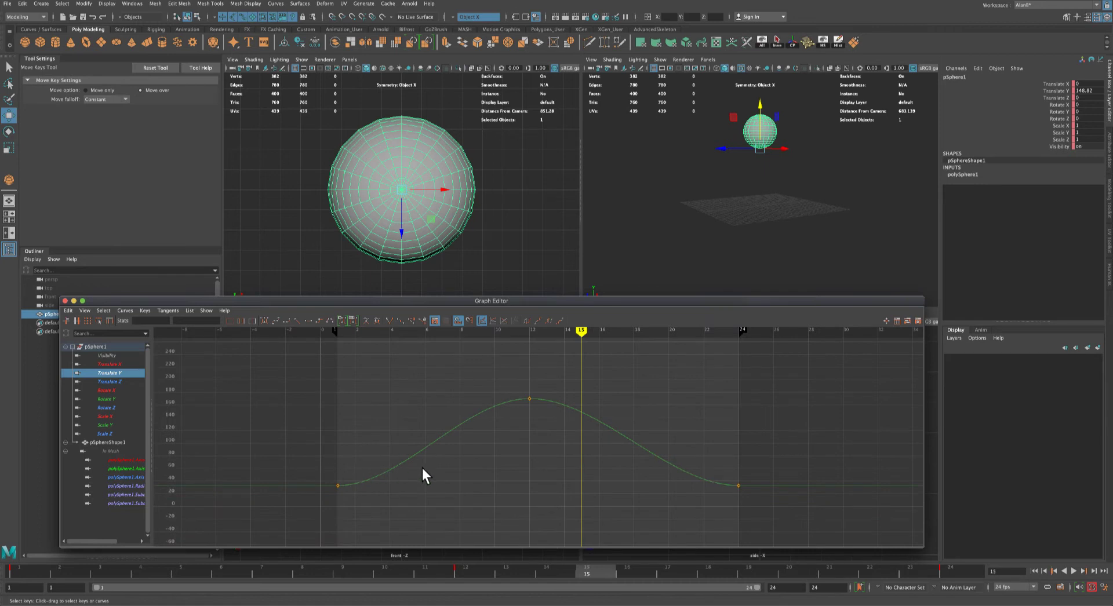
# - Steepen the Translate Y tangents leaving the first key and entering the last key
pyautogui.scroll(2, 426, 468)
pyautogui.scroll(-2, 426, 468)
pyautogui.scroll(3, 426, 467)
pyautogui.scroll(-3, 426, 467)
pyautogui.moveTo(349, 492); pyautogui.dragTo(351, 447)
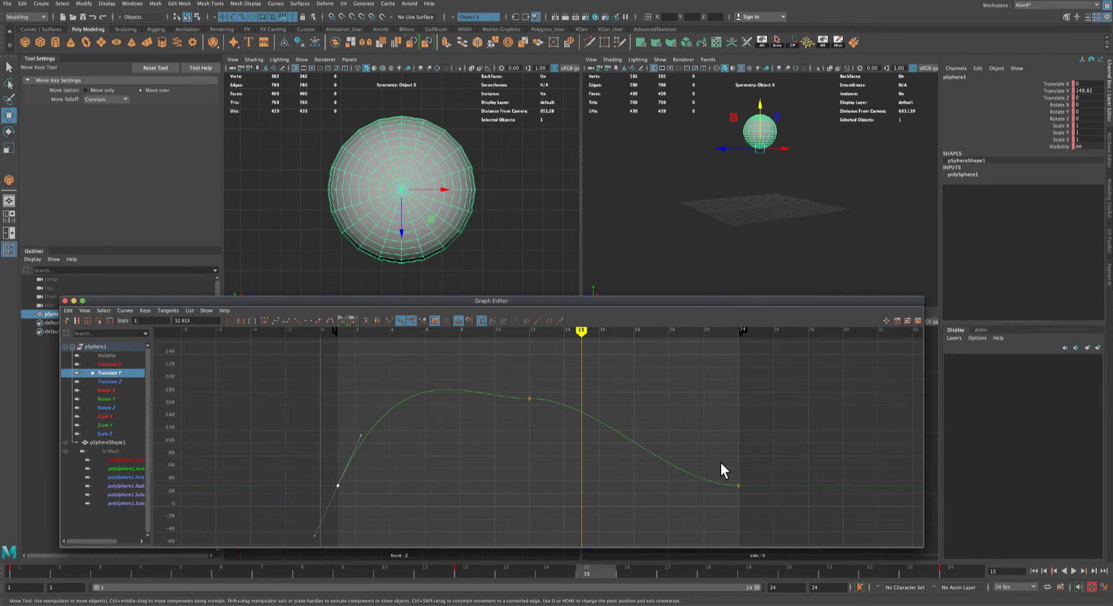
pyautogui.moveTo(682, 481); pyautogui.dragTo(728, 450)
# - Raise the middle Translate Y key to a peak of 279.302
pyautogui.scroll(-5, 663, 462)
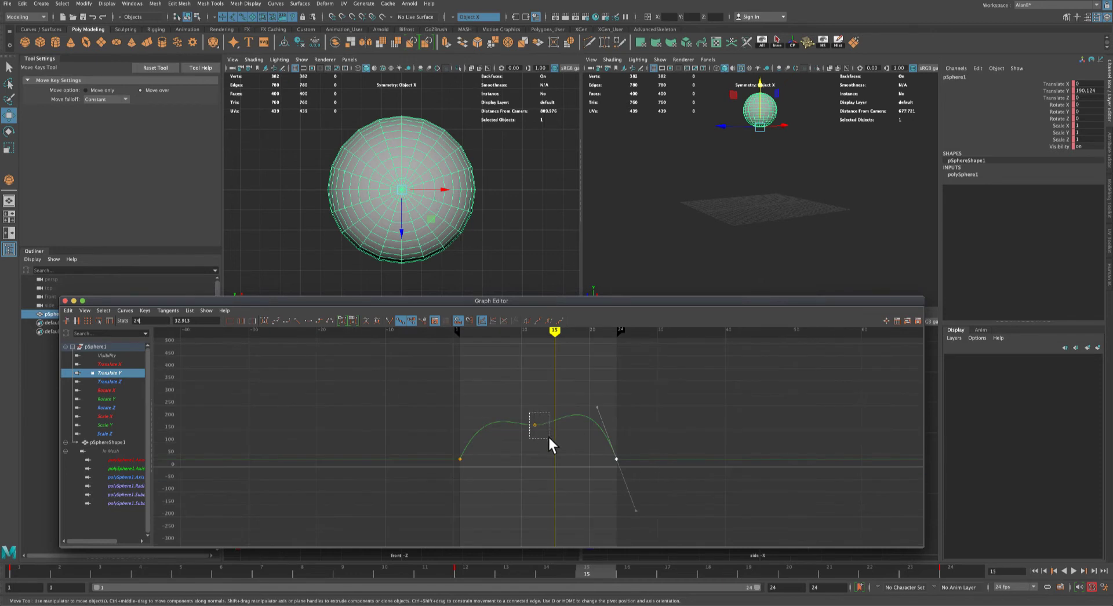
pyautogui.moveTo(549, 439); pyautogui.dragTo(538, 401)
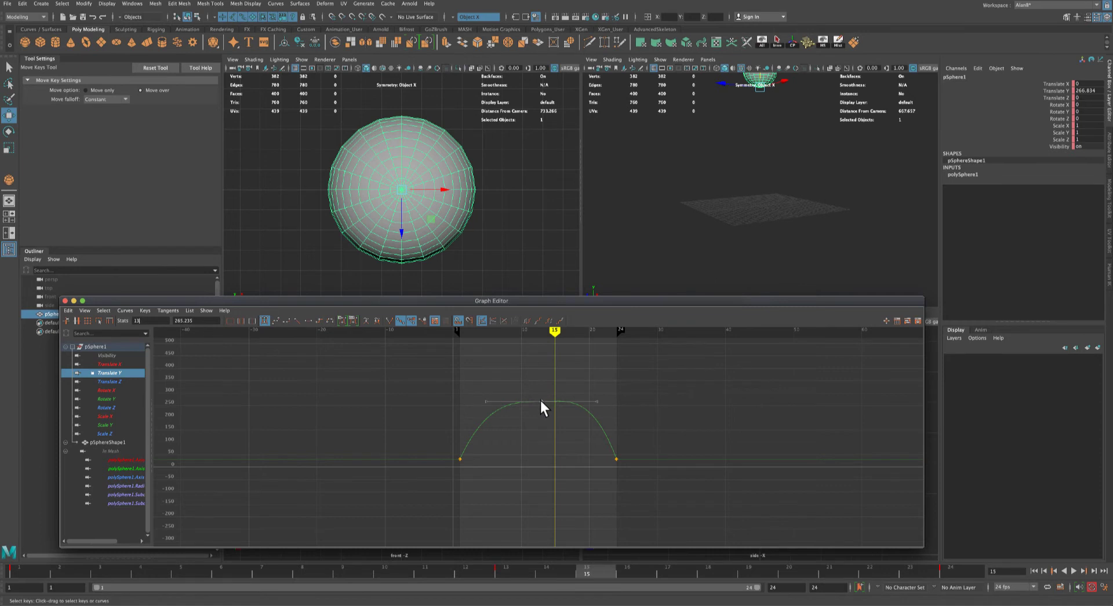
pyautogui.moveTo(540, 401); pyautogui.dragTo(541, 399)
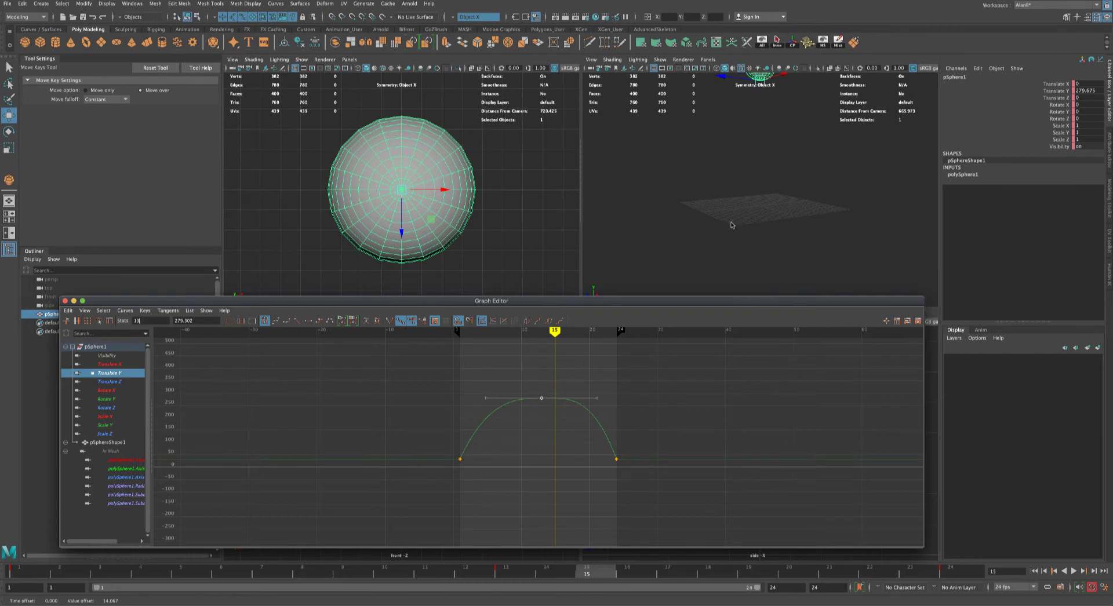
pyautogui.keyDown('alt'); pyautogui.moveTo(764, 205); pyautogui.dragTo(757, 258, button='middle'); pyautogui.keyUp('alt')
# - Loop the 24-frame bounce so the sphere rises high above the grid and lands again
pyautogui.click(1073, 571)
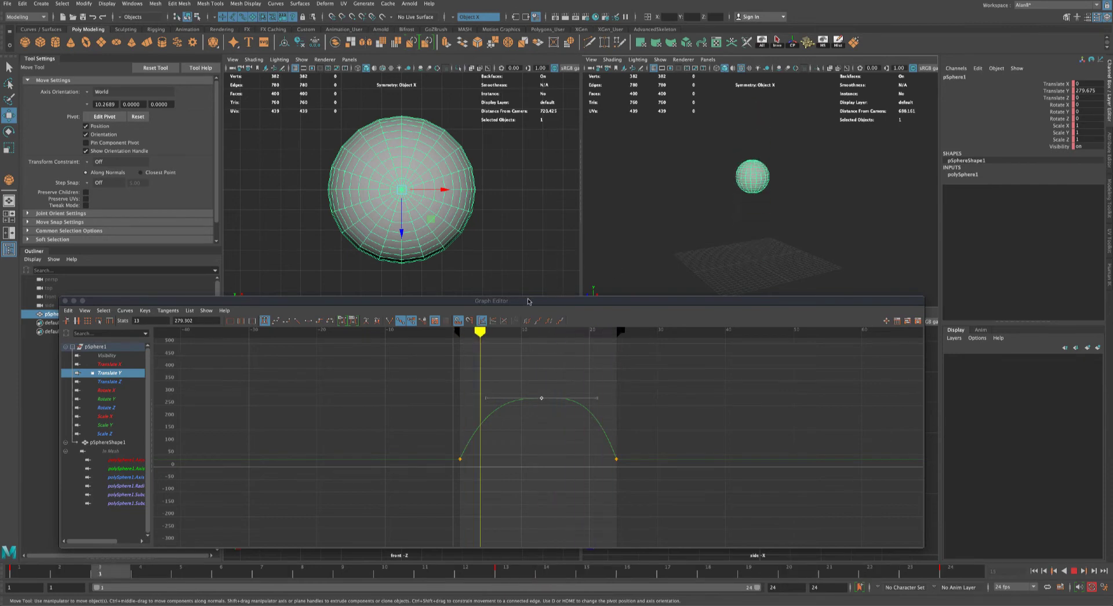
# - Stop playback, close the Graph Editor and frame the sphere in the front and side views
pyautogui.press('Escape')
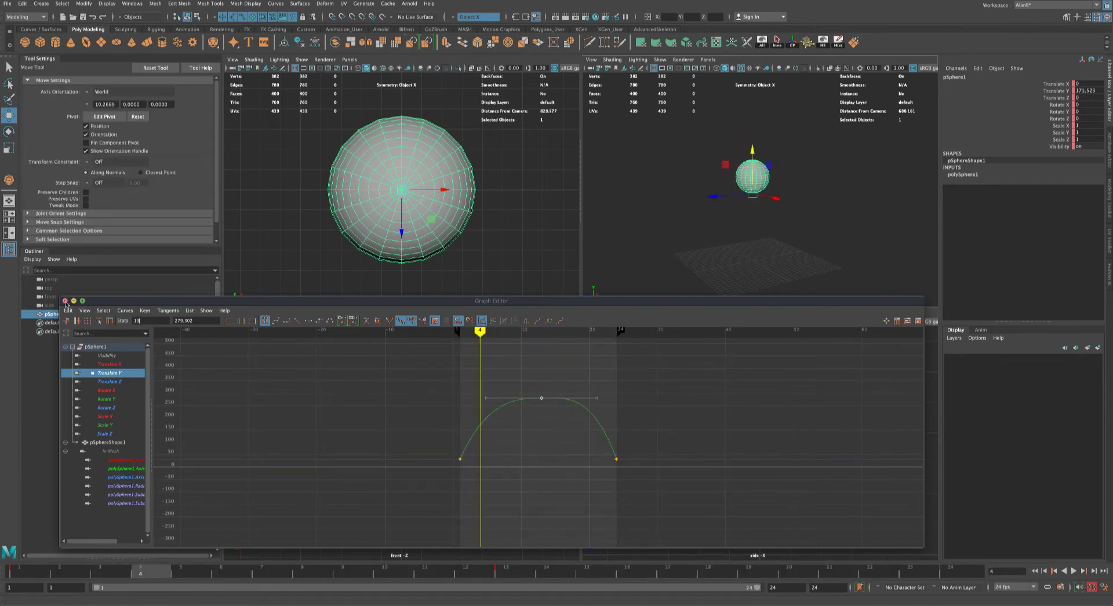
pyautogui.click(66, 301)
pyautogui.scroll(5, 758, 256)
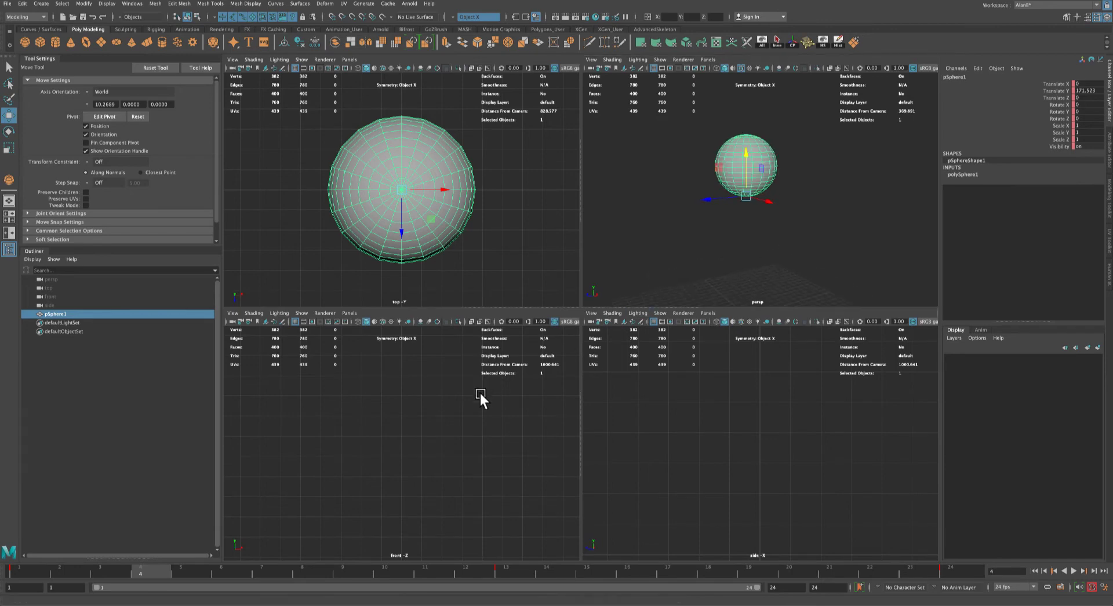
pyautogui.press('f')
pyautogui.press('f')
pyautogui.scroll(-6, 755, 440)
pyautogui.scroll(-4, 343, 436)
pyautogui.scroll(-2, 346, 435)
pyautogui.scroll(-3, 747, 217)
pyautogui.scroll(-2, 782, 244)
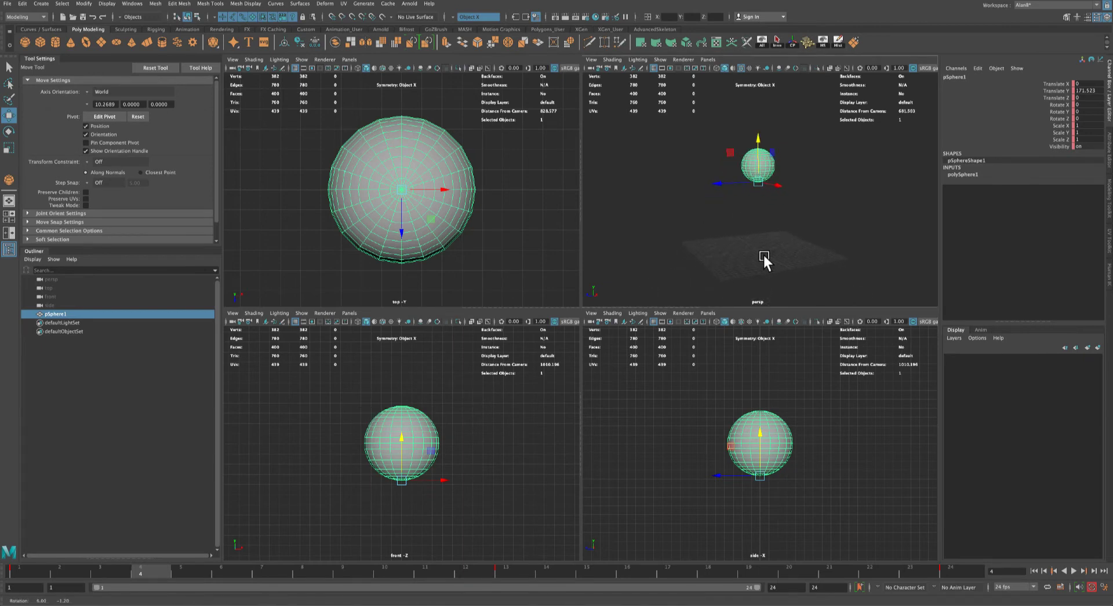
# - Replay the bounce briefly, then return to frame 1 and frame the sphere
pyautogui.click(1074, 571)
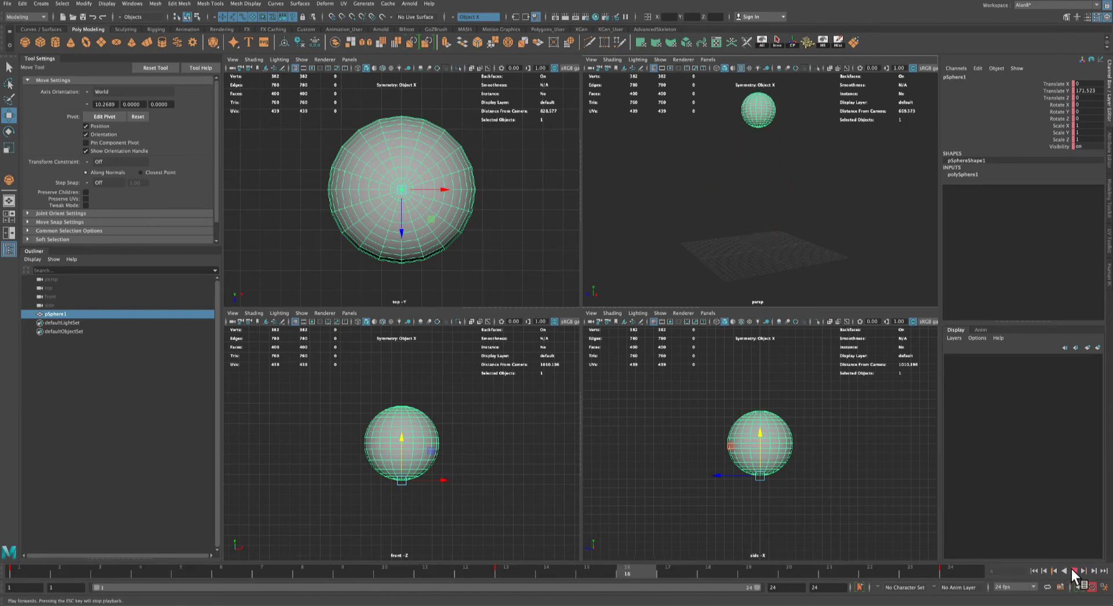
pyautogui.click(1074, 572)
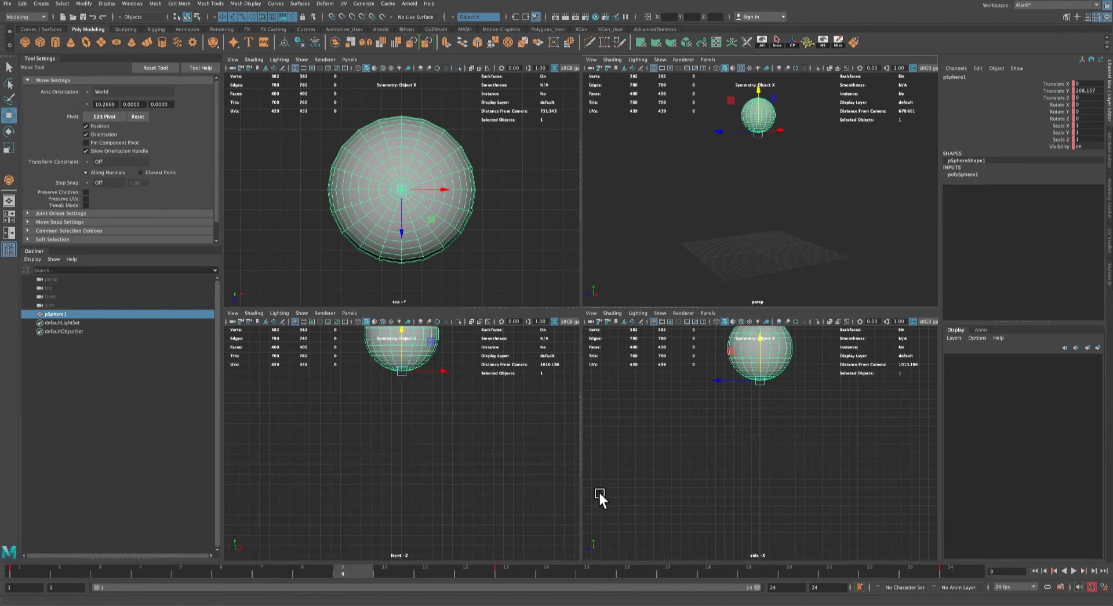
pyautogui.click(1036, 572)
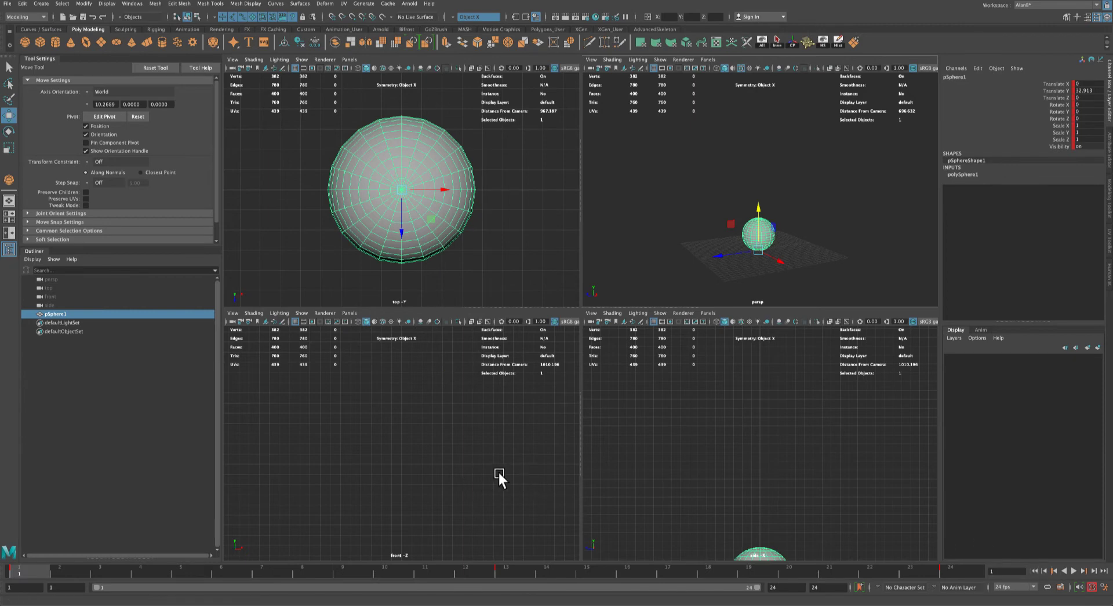
pyautogui.press('f')
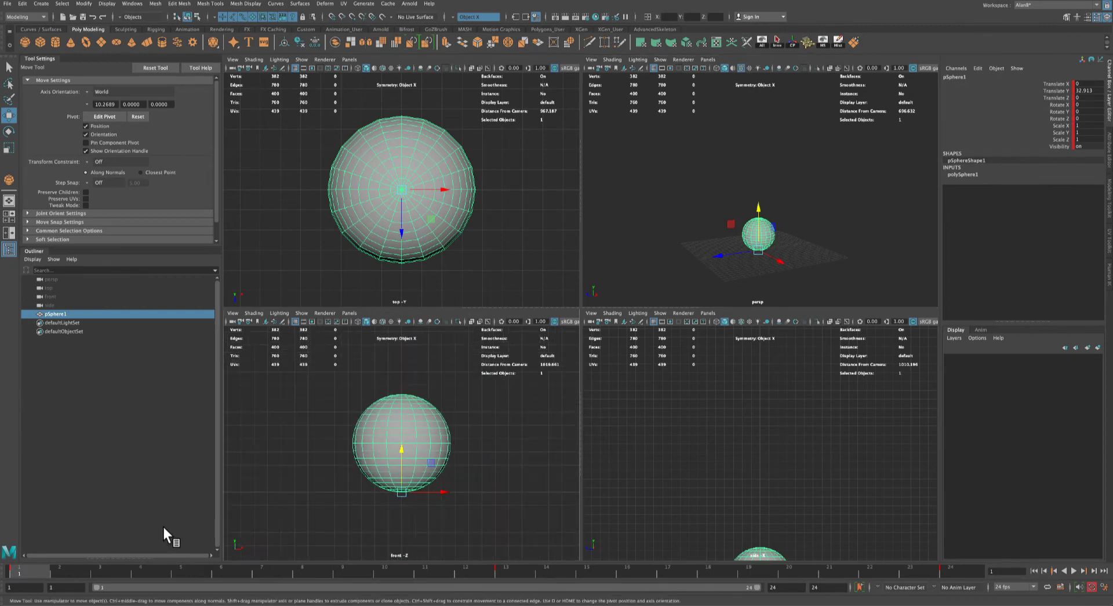
# - At frame 1, scale the sphere down in Y to squash it flat to 0.322
pyautogui.moveTo(34, 570)
pyautogui.mouseDown()
pyautogui.moveTo(69, 569)
pyautogui.moveTo(25, 572)
pyautogui.mouseUp()
pyautogui.press('r')
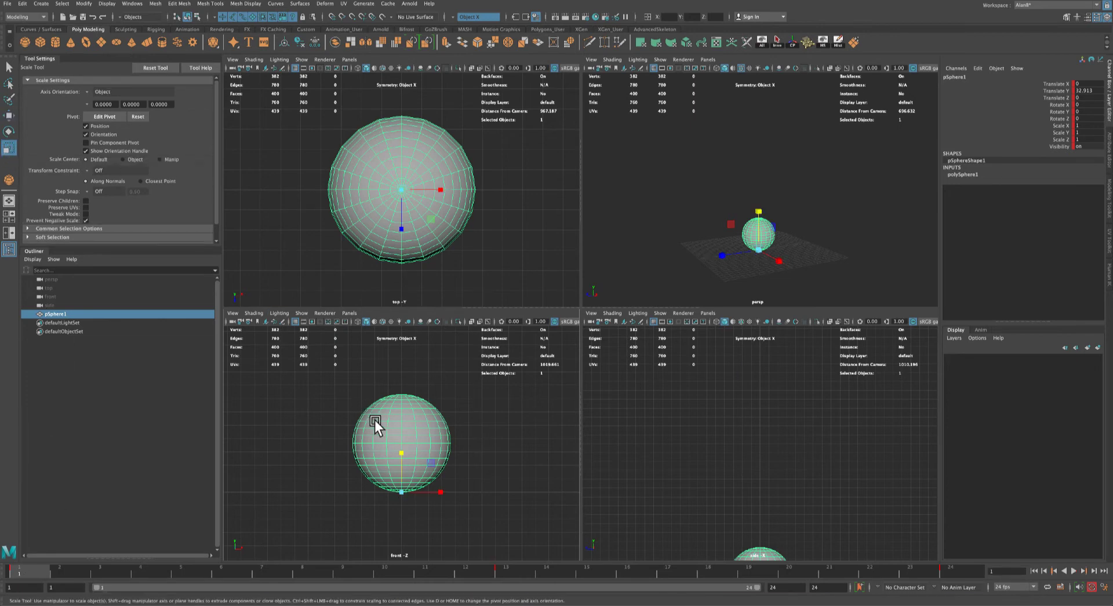
pyautogui.moveTo(398, 452); pyautogui.dragTo(401, 480)
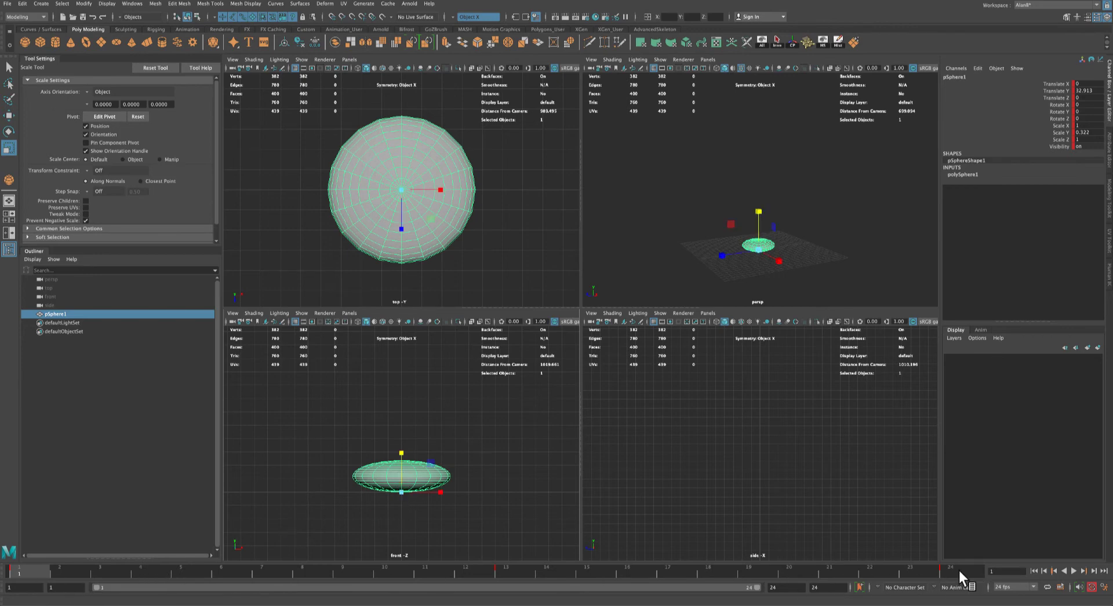
# - Scrub between frames 1 and 3 and bring up the timeline's key paste options
pyautogui.moveTo(42, 570)
pyautogui.mouseDown()
pyautogui.moveTo(56, 569)
pyautogui.moveTo(30, 566)
pyautogui.mouseUp()
pyautogui.moveTo(31, 566); pyautogui.dragTo(61, 409, button='right')
pyautogui.click(67, 567)
pyautogui.moveTo(67, 568); pyautogui.dragTo(173, 423, button='right')
pyautogui.click(32, 569)
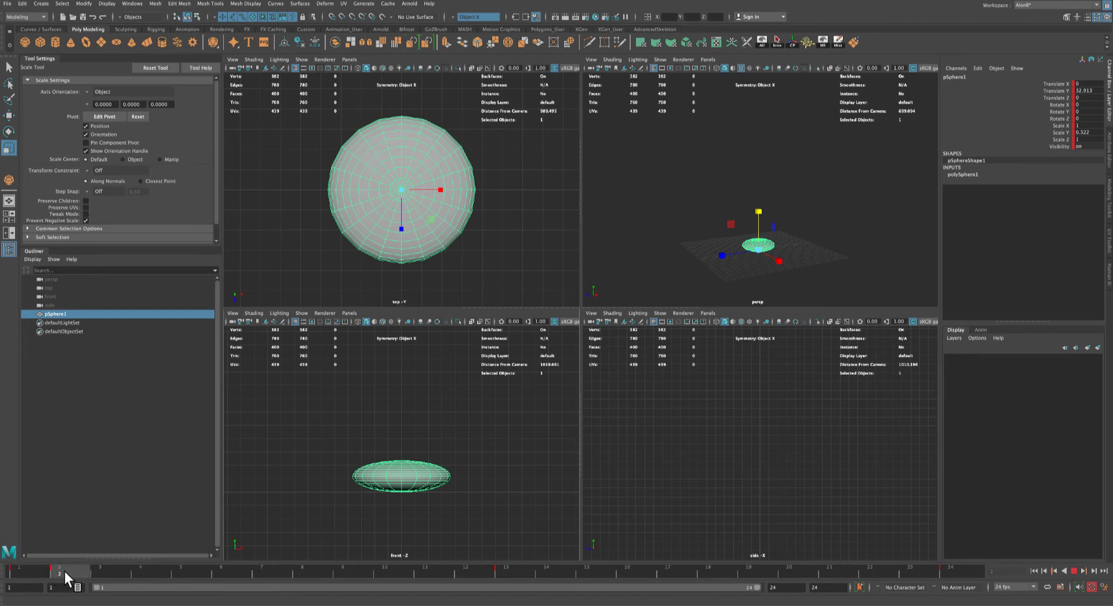
pyautogui.moveTo(64, 572); pyautogui.dragTo(106, 568)
pyautogui.moveTo(106, 568); pyautogui.dragTo(217, 423, button='right')
pyautogui.moveTo(110, 567); pyautogui.dragTo(28, 569)
pyautogui.moveTo(28, 571); pyautogui.dragTo(28, 572)
# - At frame 2, set Scale Y back to 1 and play to check the squash
pyautogui.click(59, 567)
pyautogui.moveTo(402, 453); pyautogui.dragTo(405, 381)
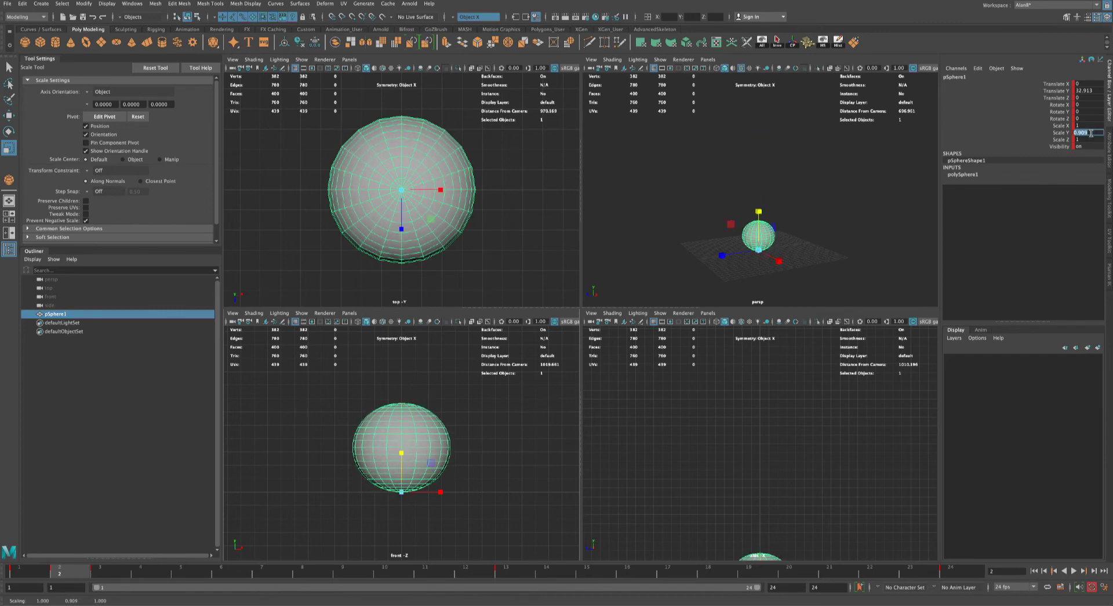
pyautogui.write('1')
pyautogui.press('Return')
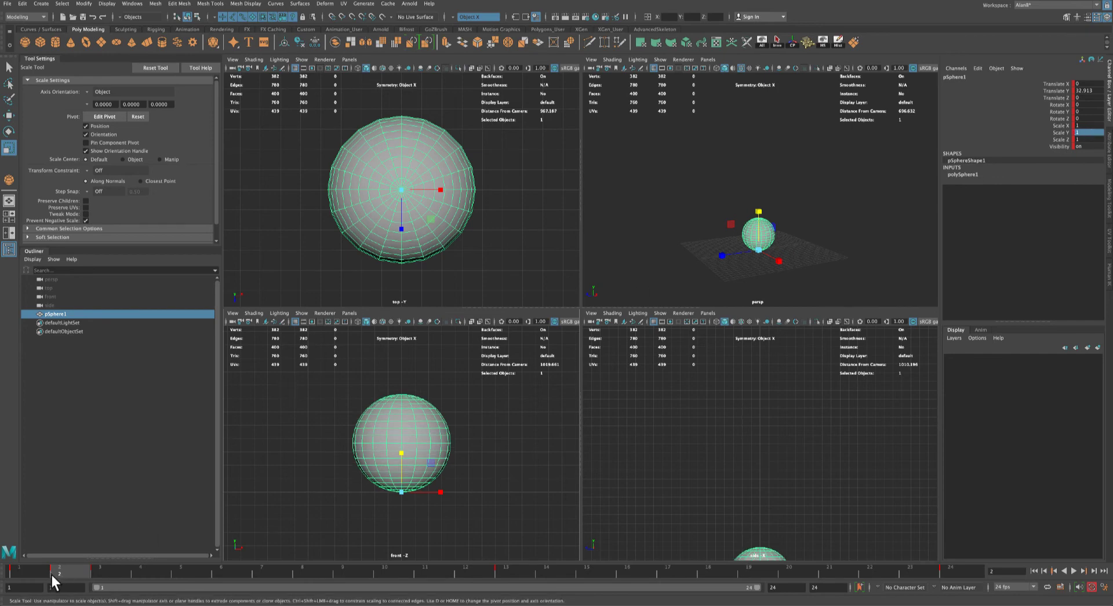
pyautogui.hotkey('alt', 'v')
# - Stop at frame 3 and stretch the sphere tall to Scale Y 1.5
pyautogui.click(99, 571)
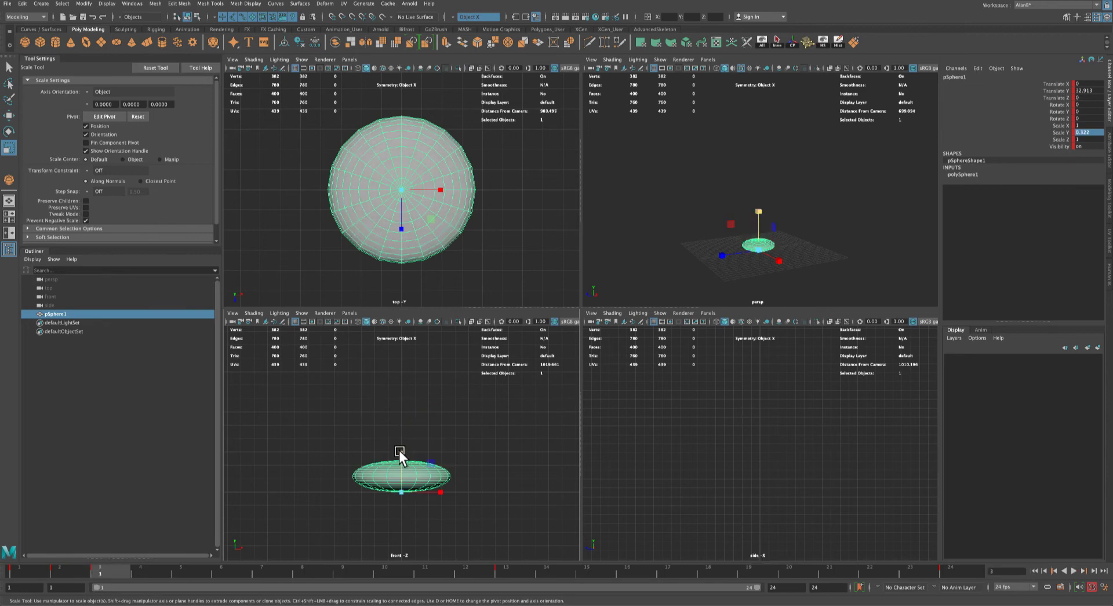
pyautogui.moveTo(399, 451); pyautogui.dragTo(415, 303)
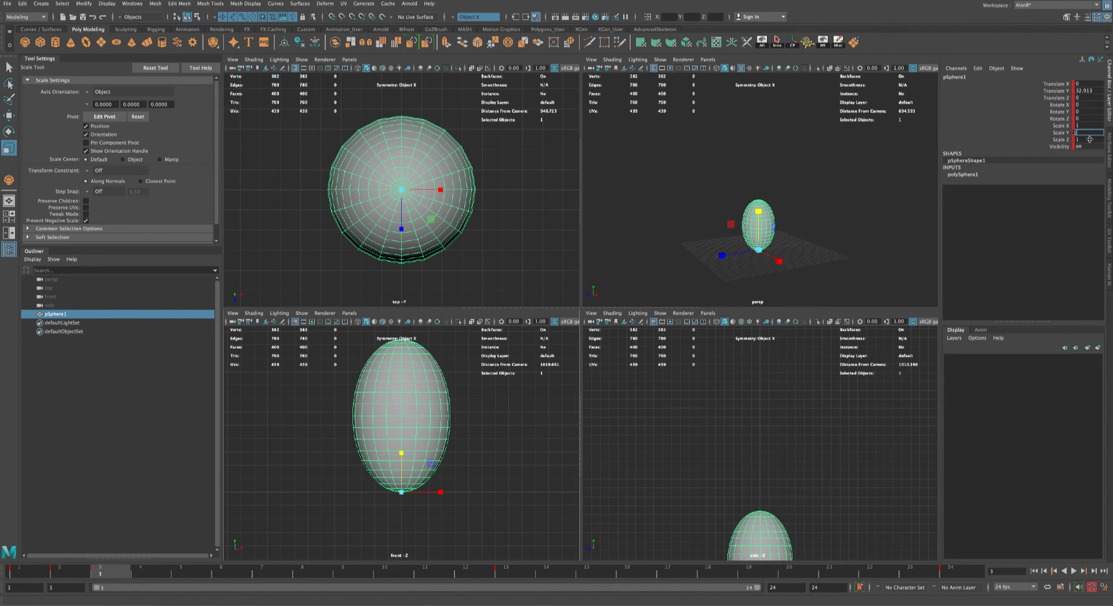
pyautogui.write('1.5')
pyautogui.press('Return')
# - Rewind to frame 1, play the bounce to check the stretch, and deselect the sphere
pyautogui.moveTo(106, 569); pyautogui.dragTo(23, 568)
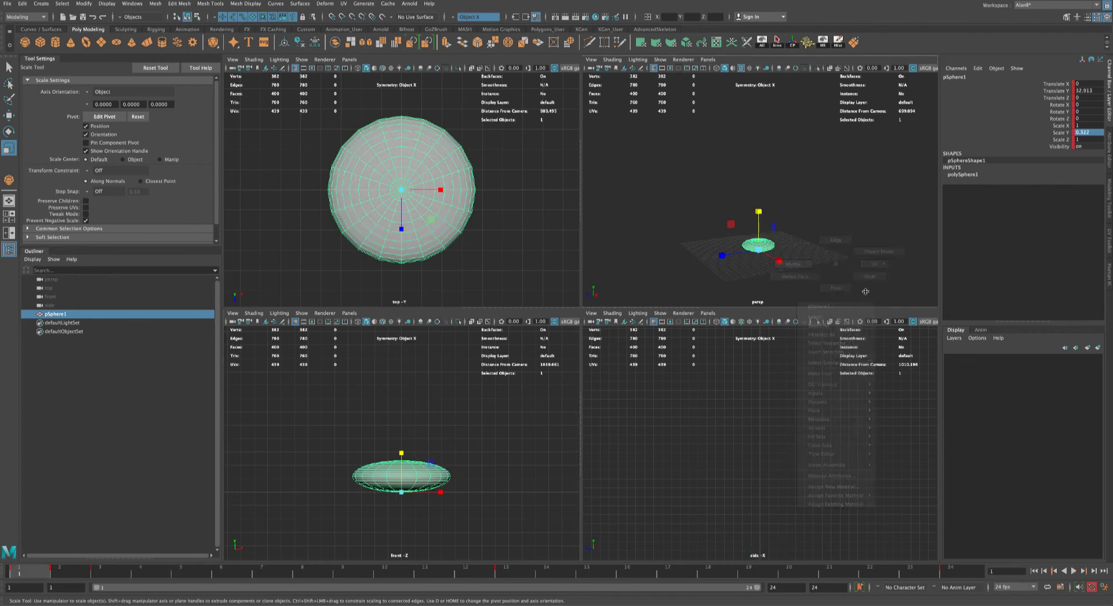
pyautogui.click(1074, 571)
pyautogui.click(876, 263)
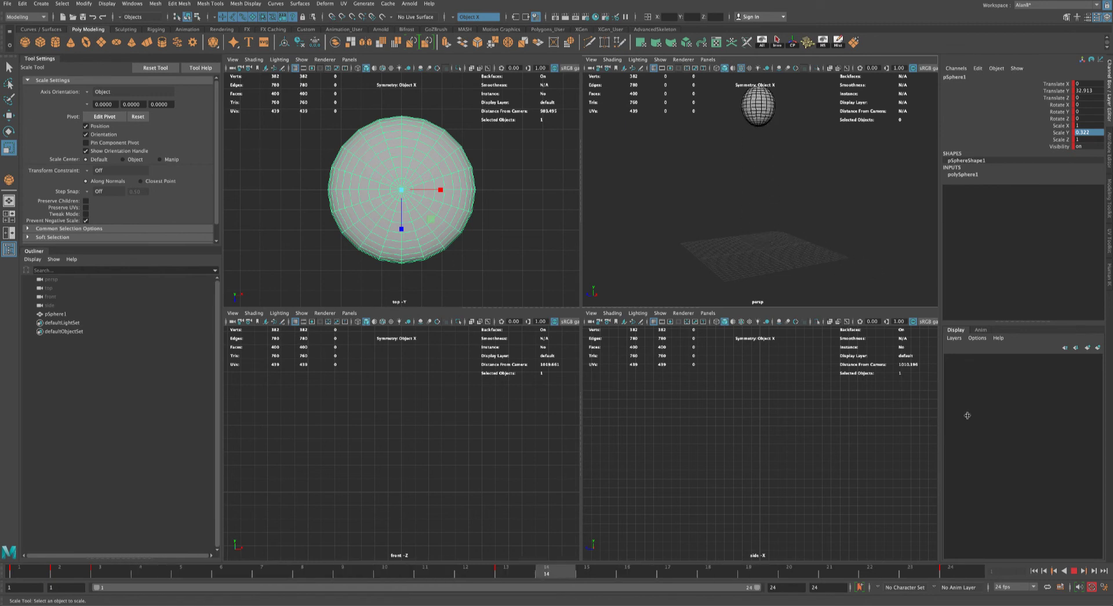
# - Stop playback, select the sphere at frame 1, and maximize the perspective view
pyautogui.click(1075, 571)
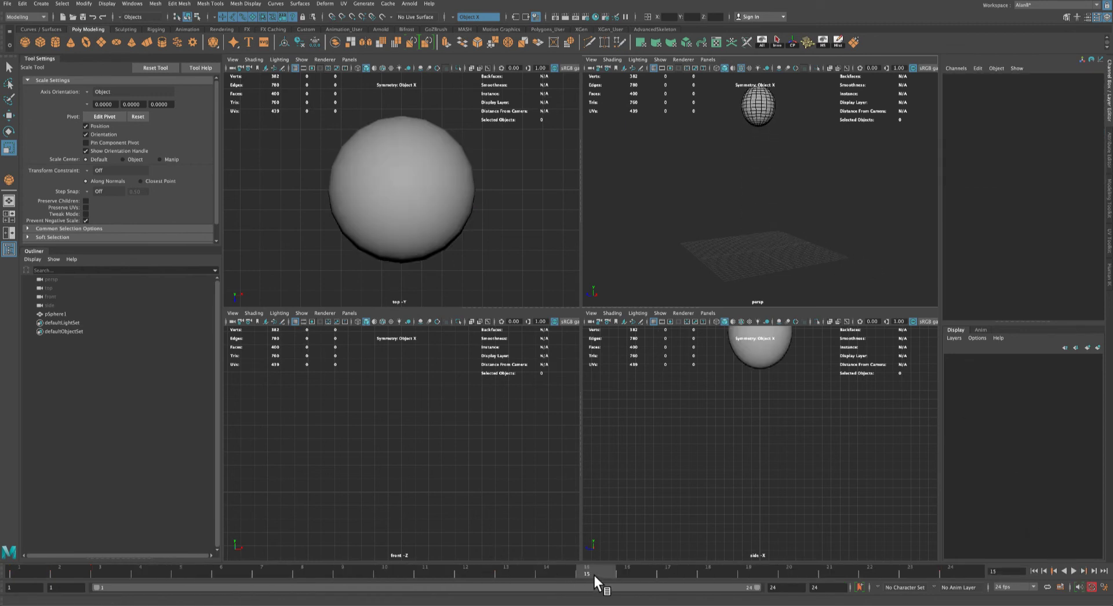
pyautogui.moveTo(593, 572); pyautogui.dragTo(20, 586)
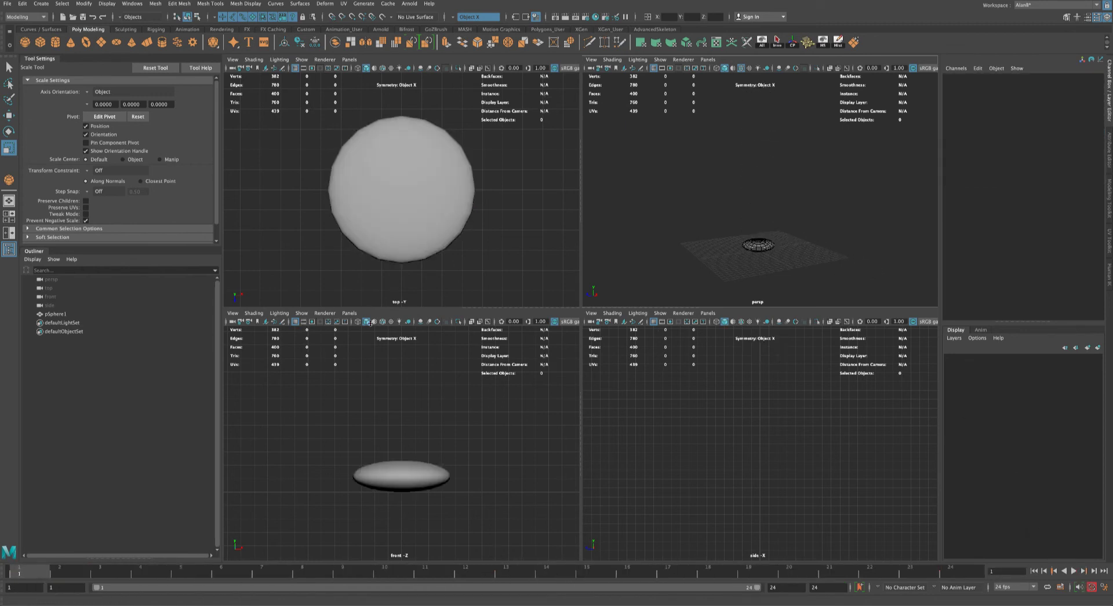
pyautogui.click(758, 247)
pyautogui.press('space')
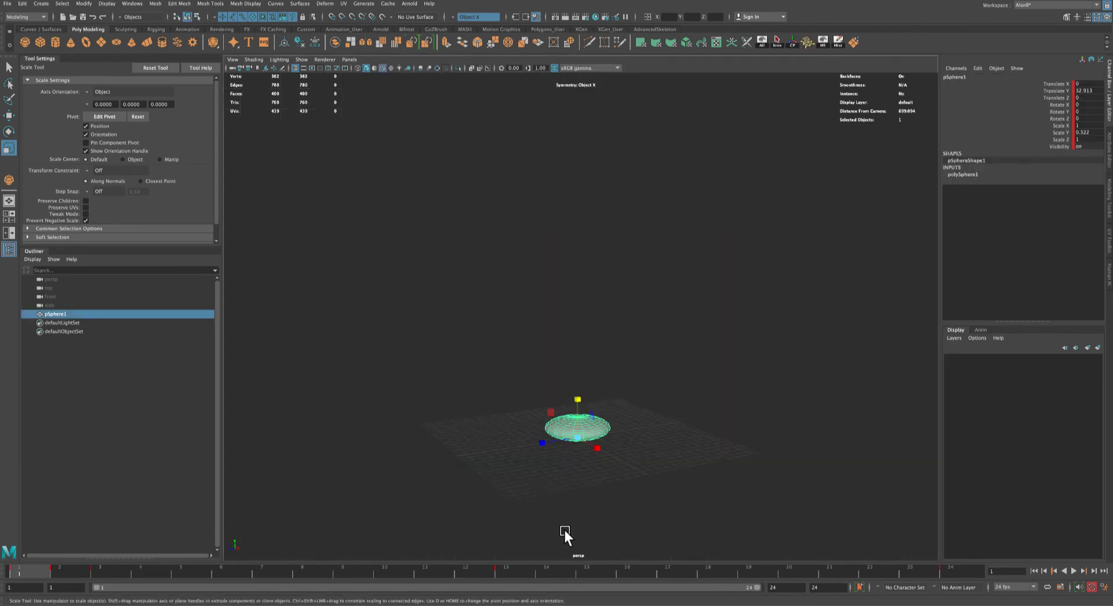
pyautogui.press('space')
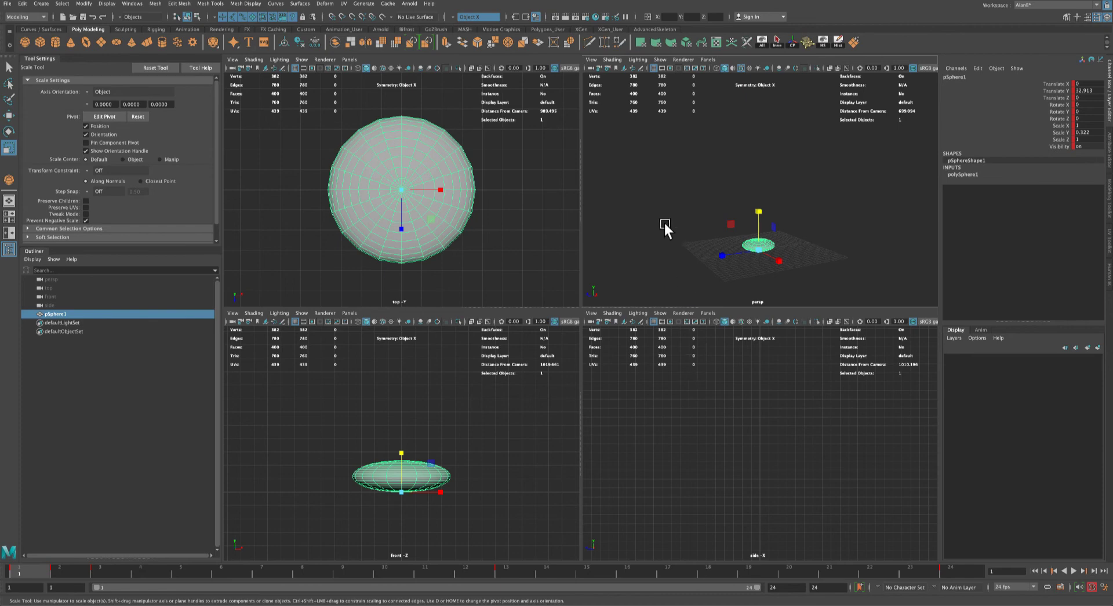
pyautogui.press('space')
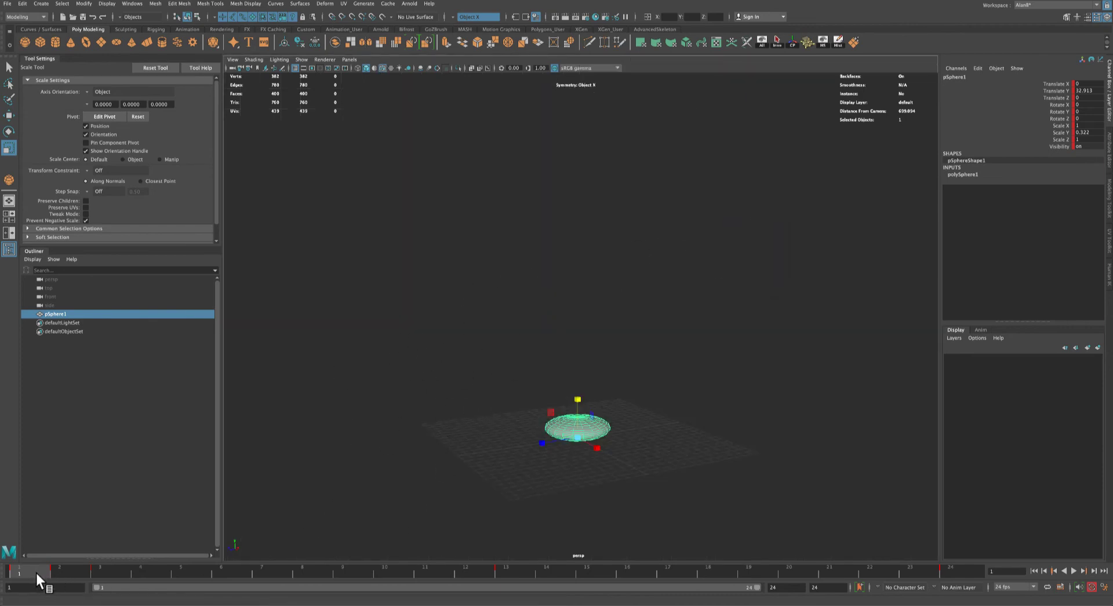
# - Copy the sphere's frame-24 key and paste it onto frames 23 and 22
pyautogui.moveTo(41, 573); pyautogui.dragTo(969, 569)
pyautogui.rightClick(960, 574)
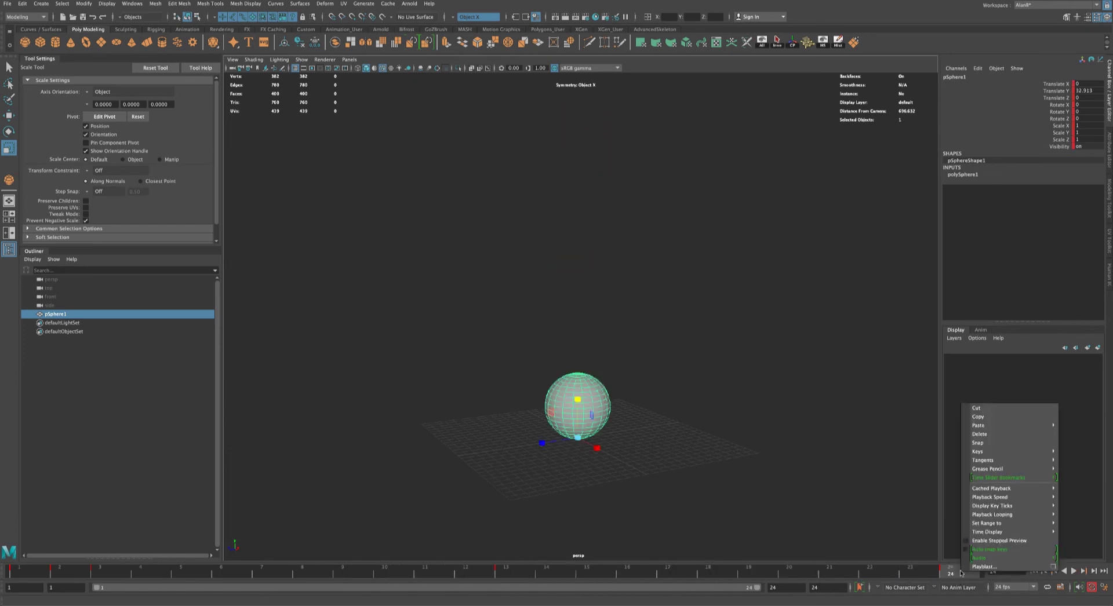
pyautogui.click(996, 414)
pyautogui.click(915, 572)
pyautogui.rightClick(917, 572)
pyautogui.moveTo(968, 426)
pyautogui.click(1044, 427)
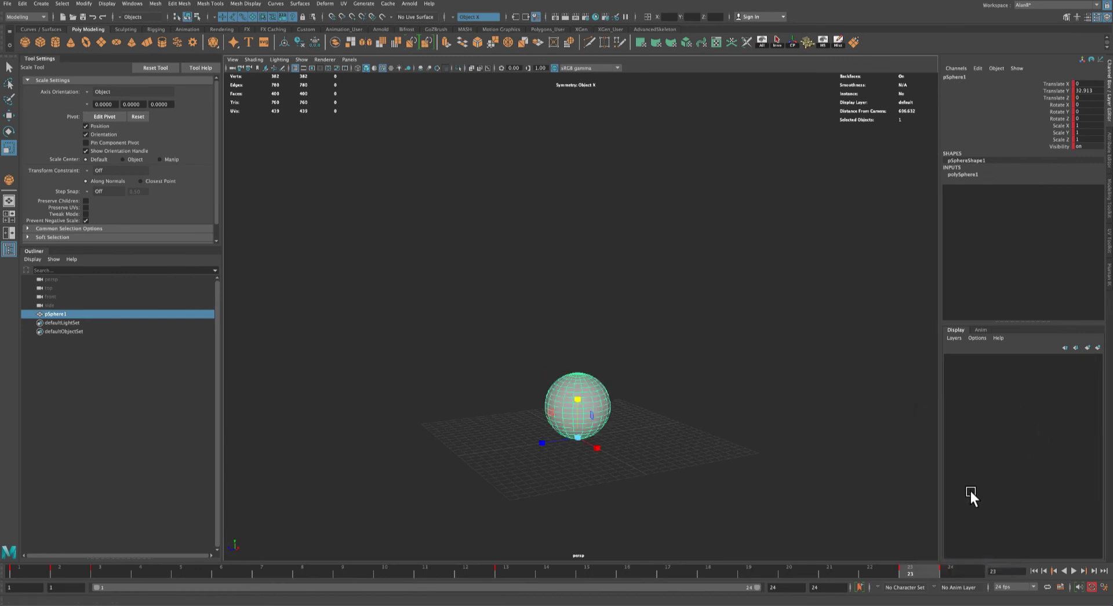
pyautogui.click(886, 573)
pyautogui.rightClick(886, 571)
pyautogui.moveTo(941, 423)
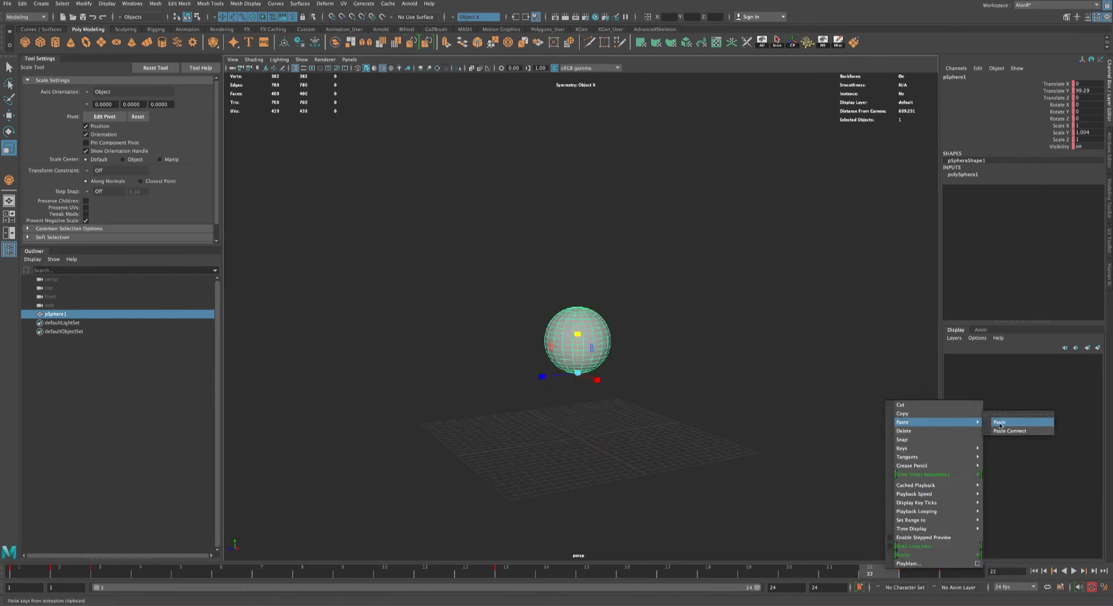
pyautogui.click(1026, 424)
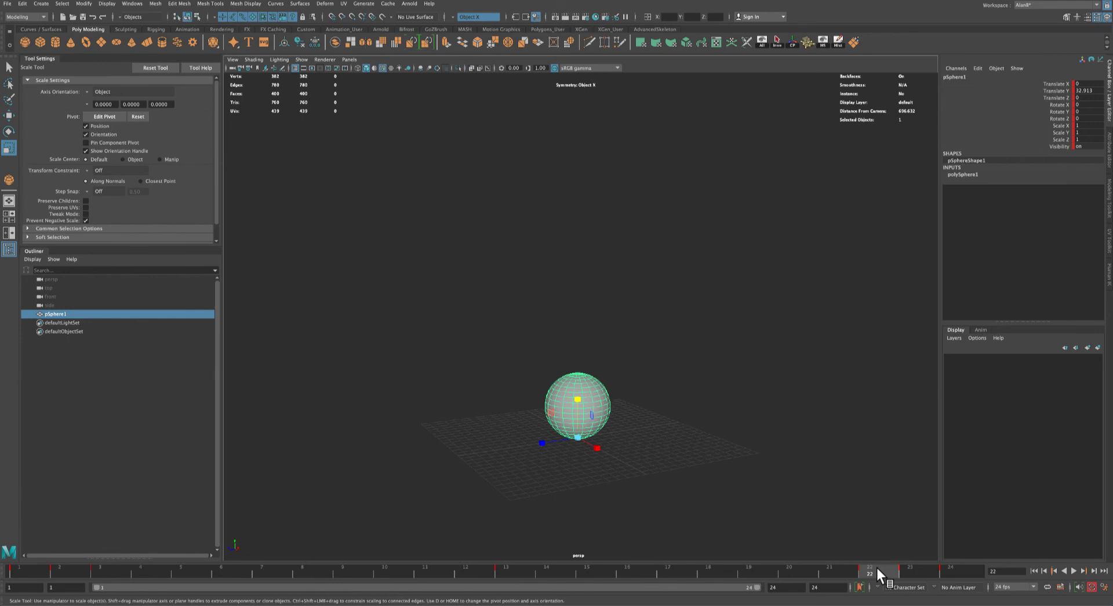
# - Review the landing and squash the sphere flat in Y at frame 24
pyautogui.hotkey('alt', 'v')
pyautogui.hotkey('alt', 'v')
pyautogui.moveTo(579, 397); pyautogui.dragTo(577, 438)
pyautogui.click(913, 569)
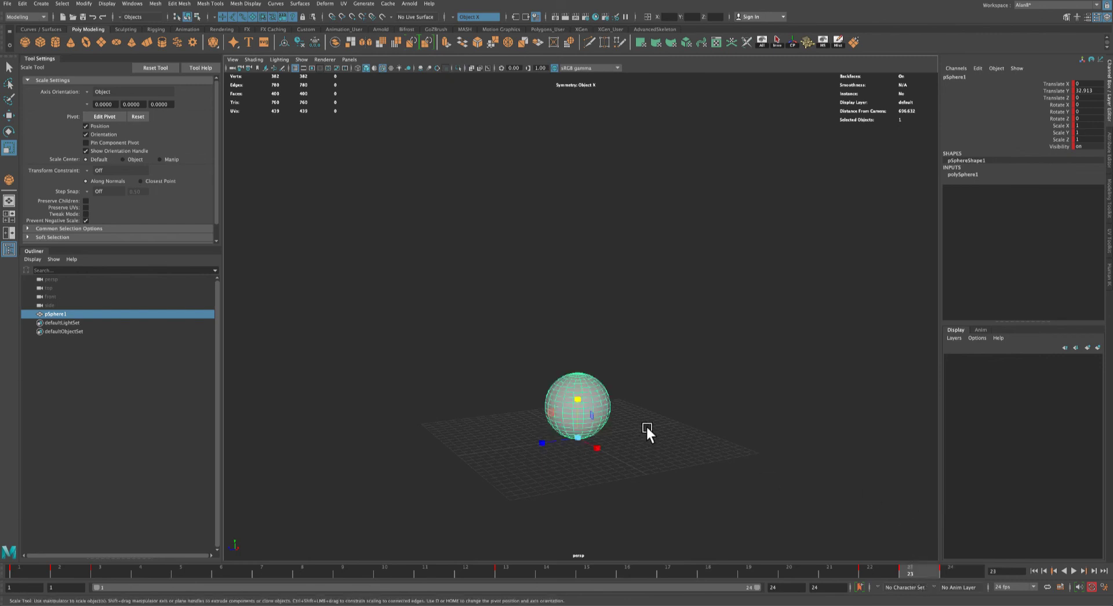
# - Stretch the sphere to Scale Y 1.5 at frame 22, then recheck the frame-24 squash
pyautogui.click(887, 565)
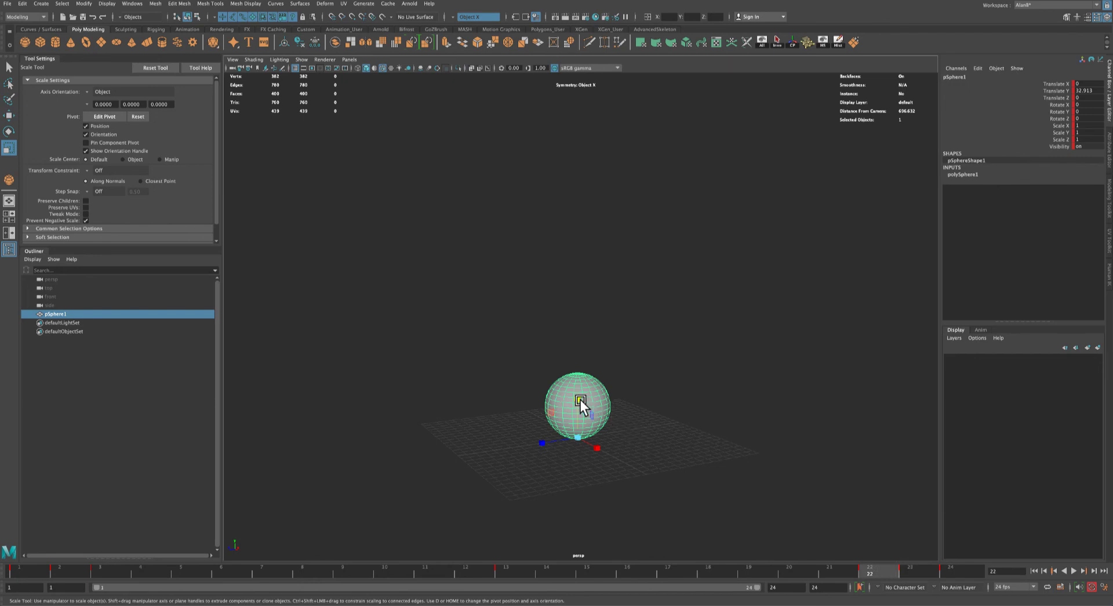
pyautogui.moveTo(578, 399); pyautogui.dragTo(576, 383)
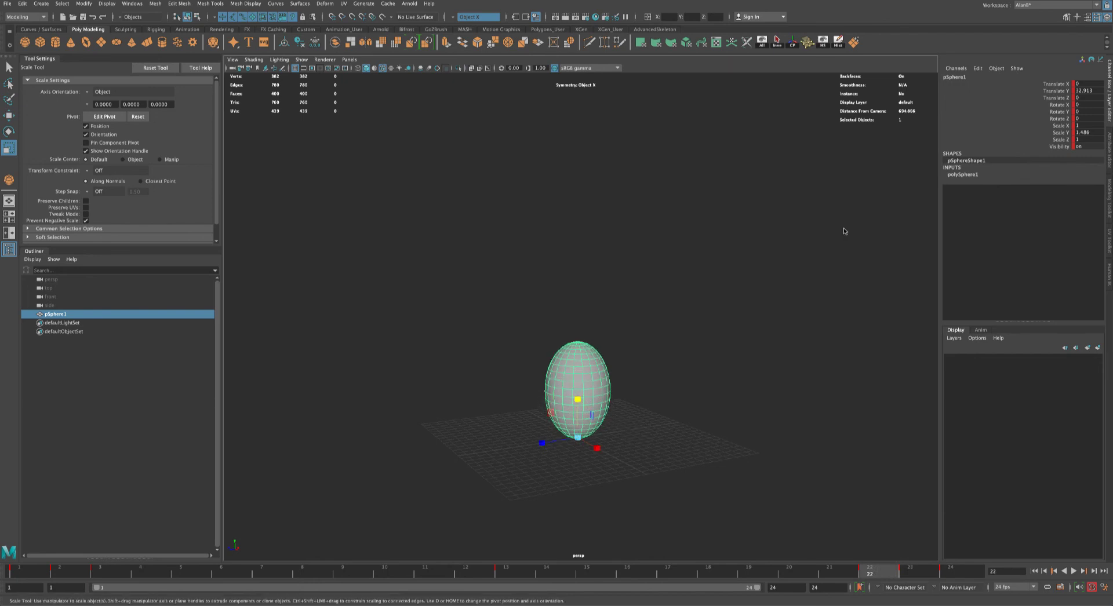
pyautogui.click(1093, 132)
pyautogui.write('1.5')
pyautogui.press('Return')
pyautogui.moveTo(882, 559); pyautogui.dragTo(965, 568)
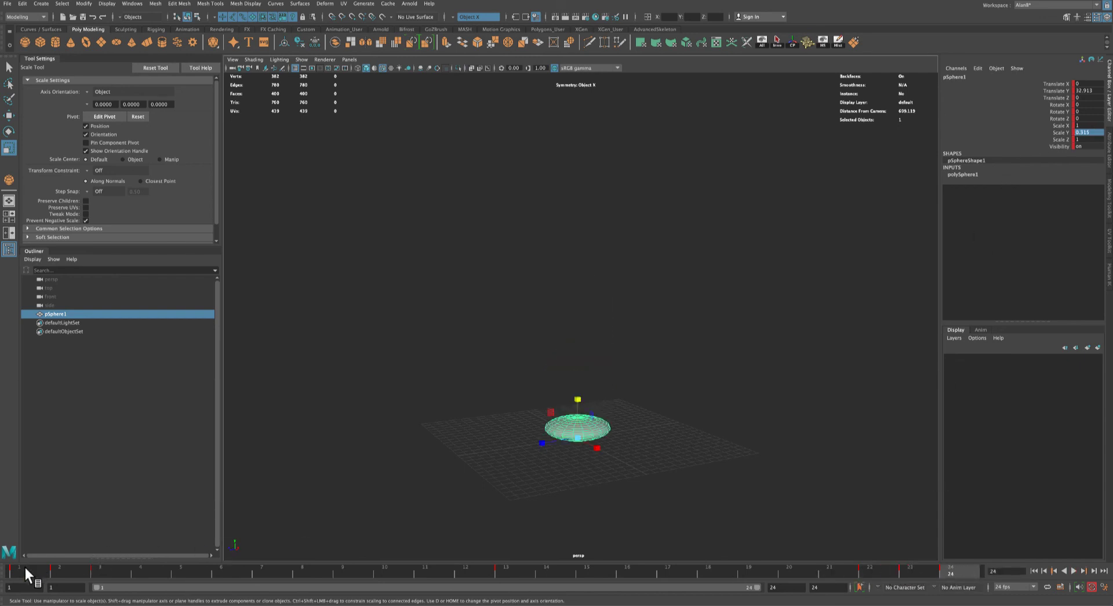
# - Rewind to frame 1 and play the full squash-and-stretch bounce forward
pyautogui.click(25, 568)
pyautogui.click(961, 570)
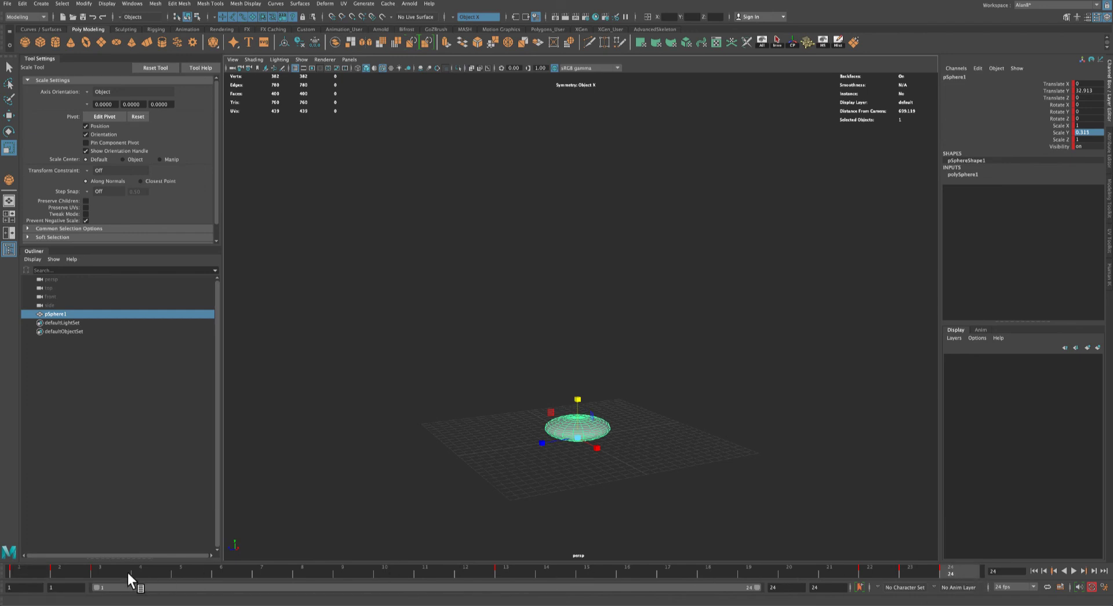
pyautogui.click(27, 571)
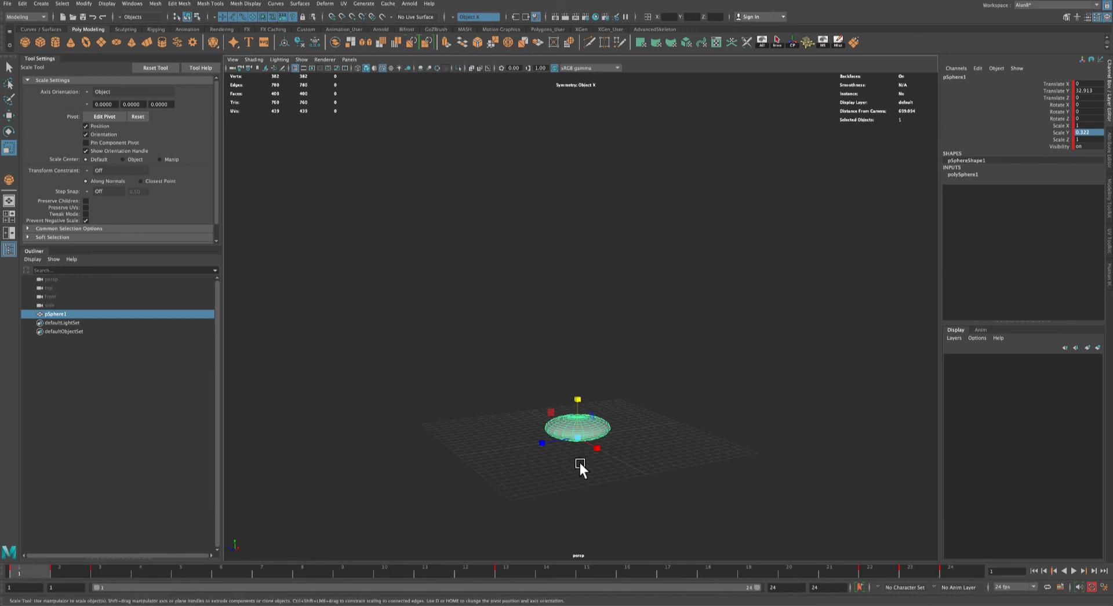
pyautogui.click(1072, 571)
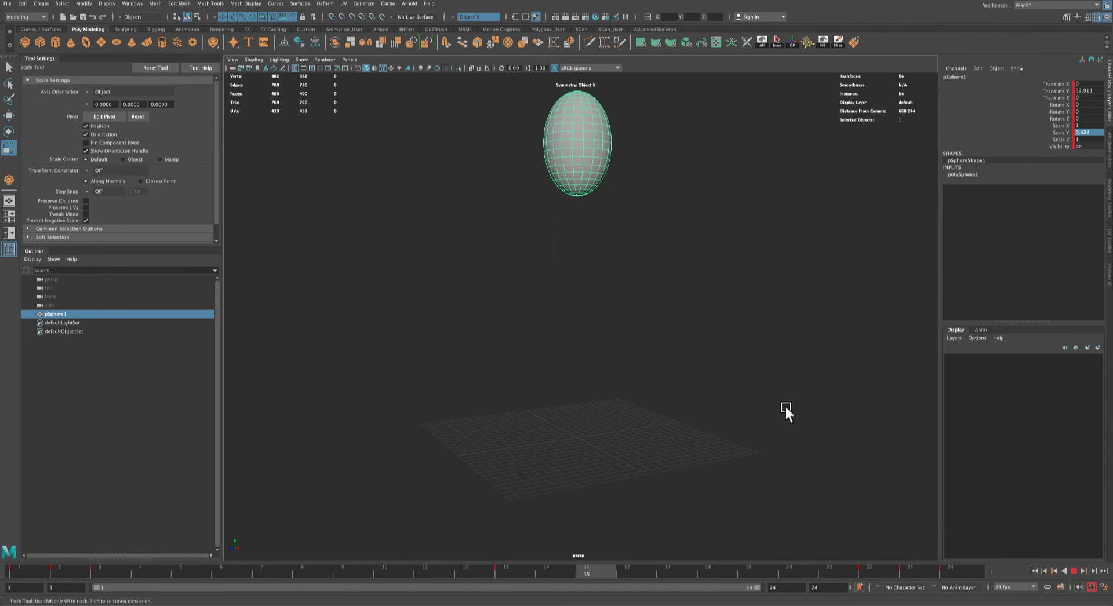